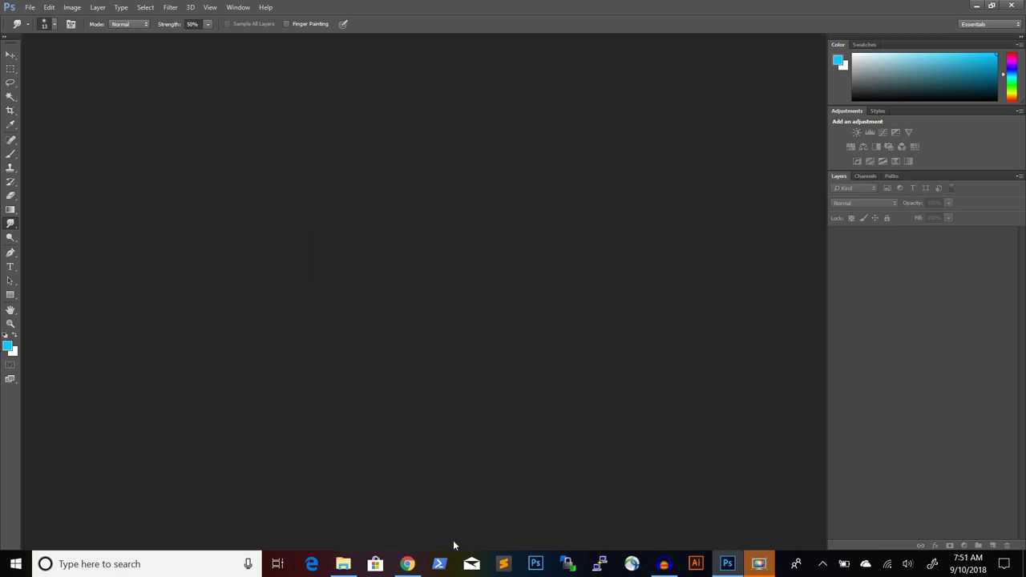
# Open the Coffee Latte Art mockup post, scroll to its FREE DOWNLOAD section, then return to the project folder.
pyautogui.click(409, 564)
pyautogui.press('space')
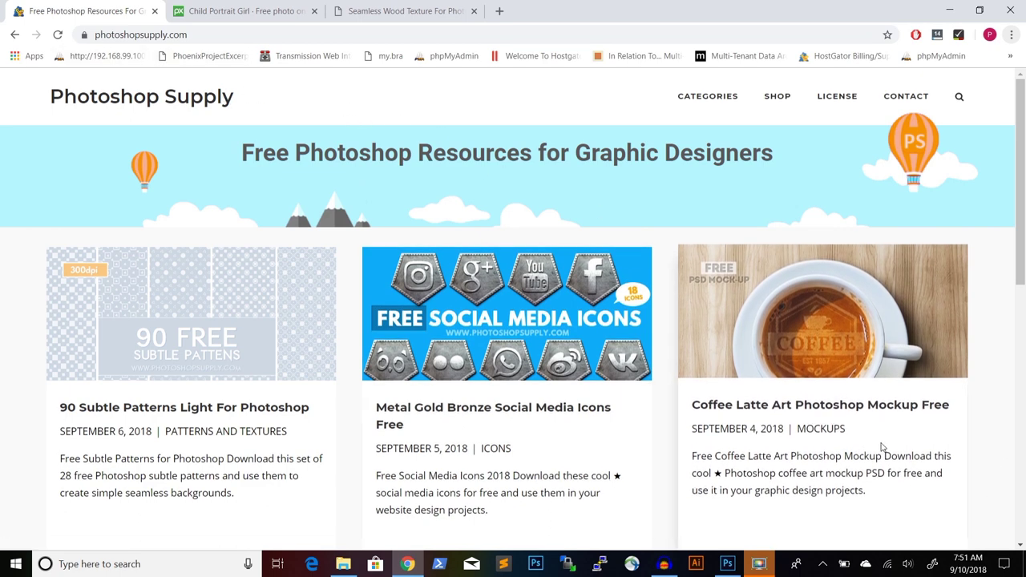
pyautogui.click(738, 409)
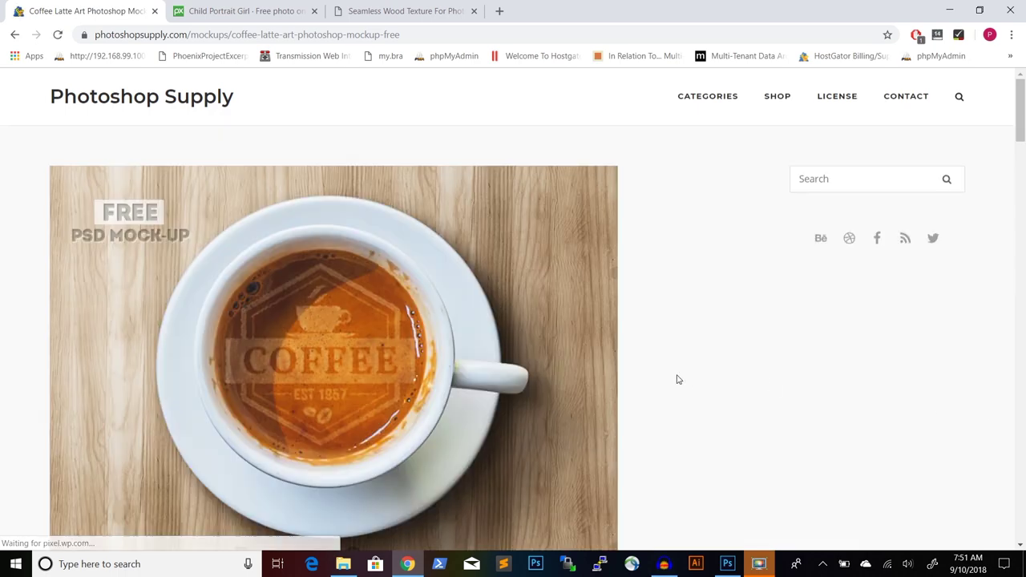
pyautogui.scroll(-15, 678, 380)
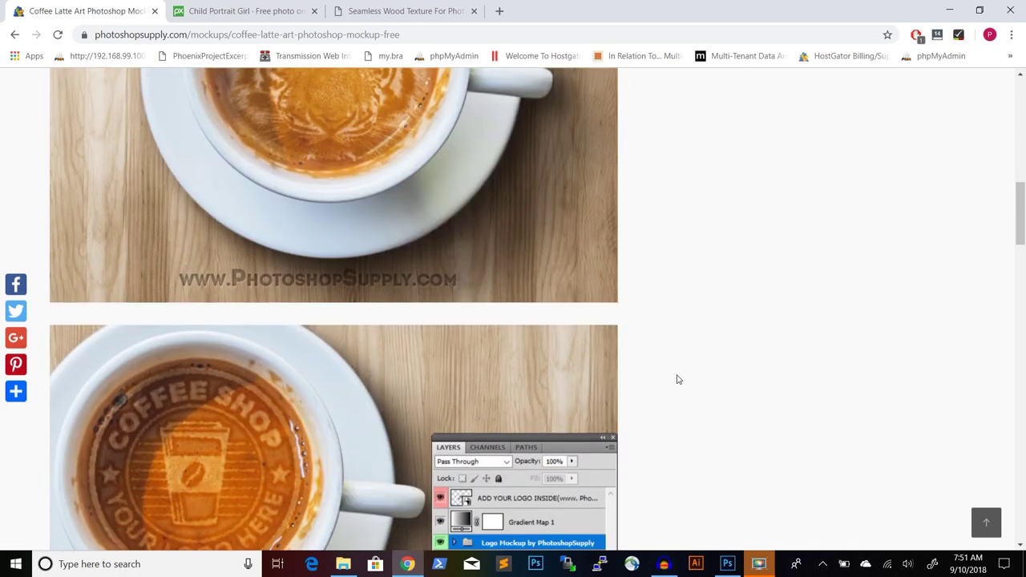
pyautogui.scroll(-4, 678, 379)
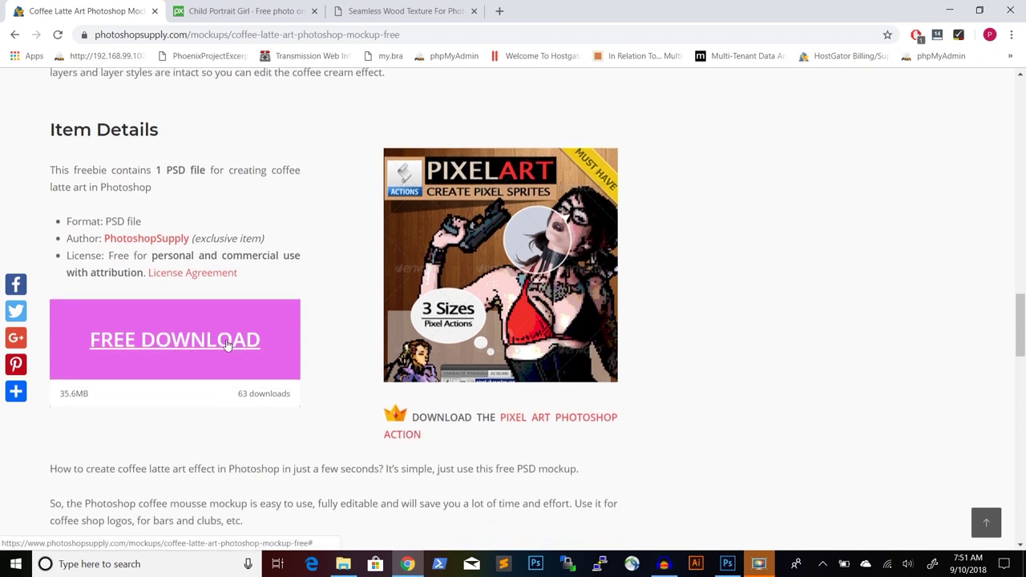
pyautogui.click(353, 557)
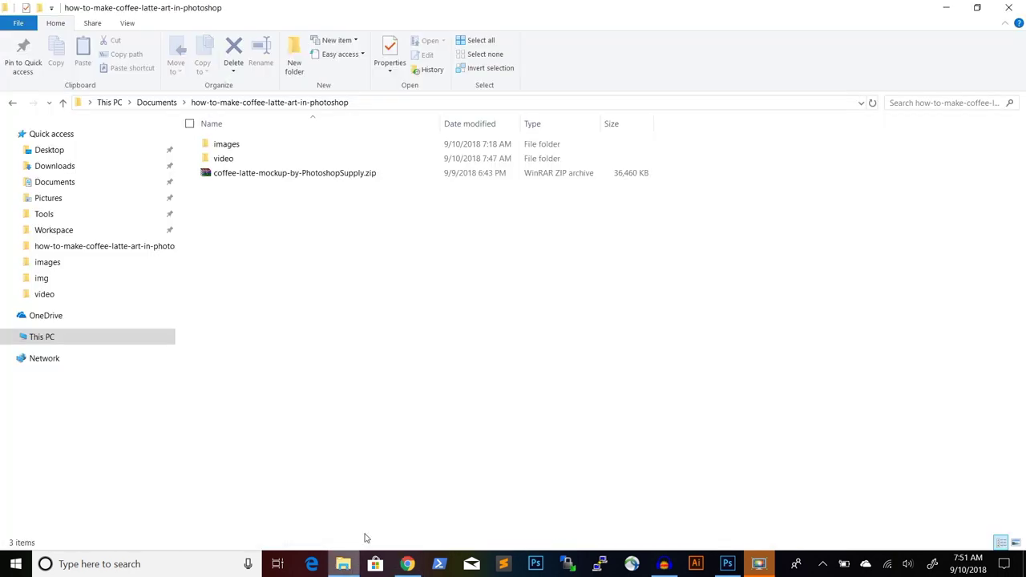
# Extract coffee-latte-mockup-by-PhotoshopSupply.zip here and open the extracted PSD in Photoshop.
pyautogui.click(295, 178)
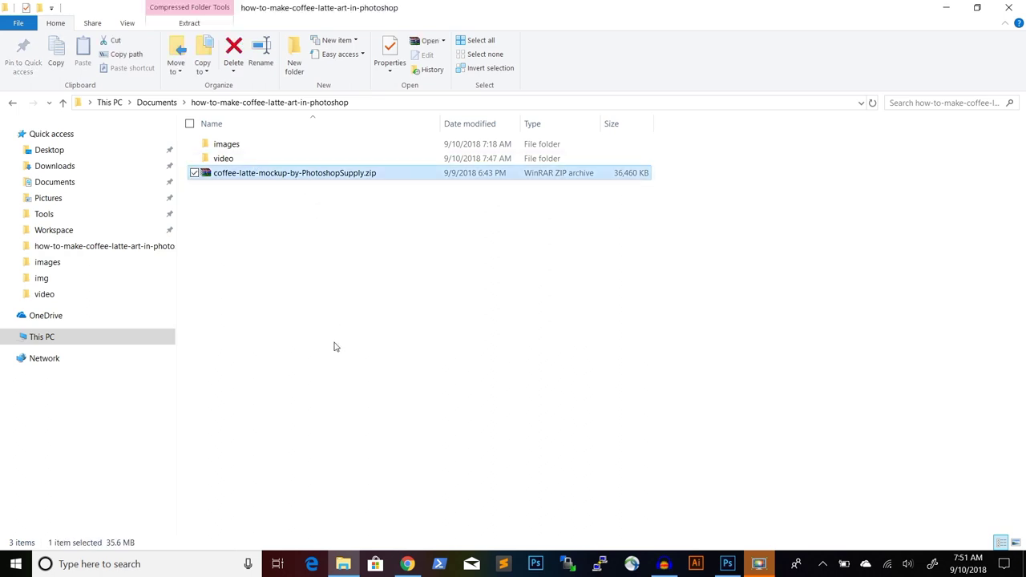
pyautogui.rightClick(306, 178)
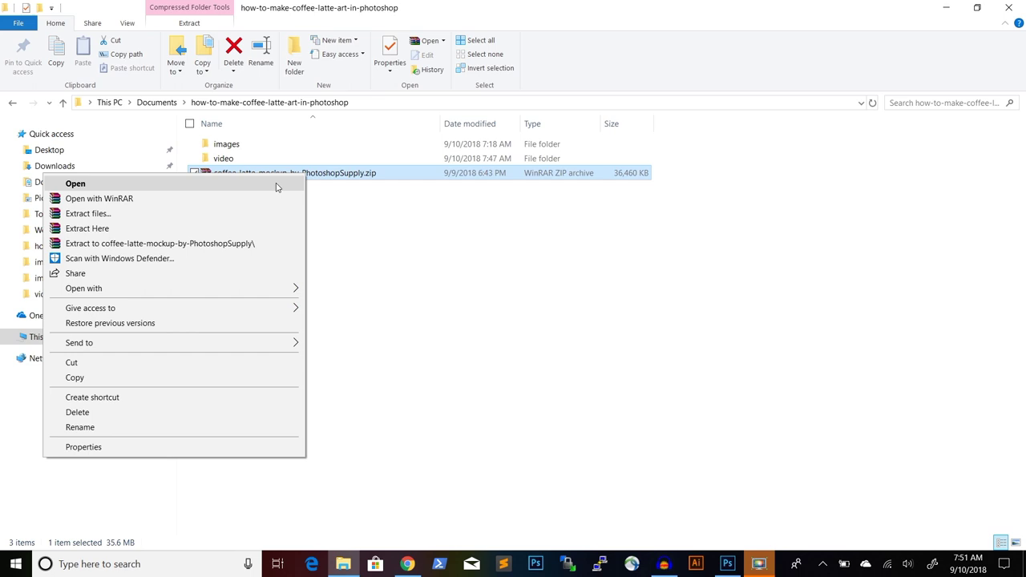
pyautogui.click(201, 231)
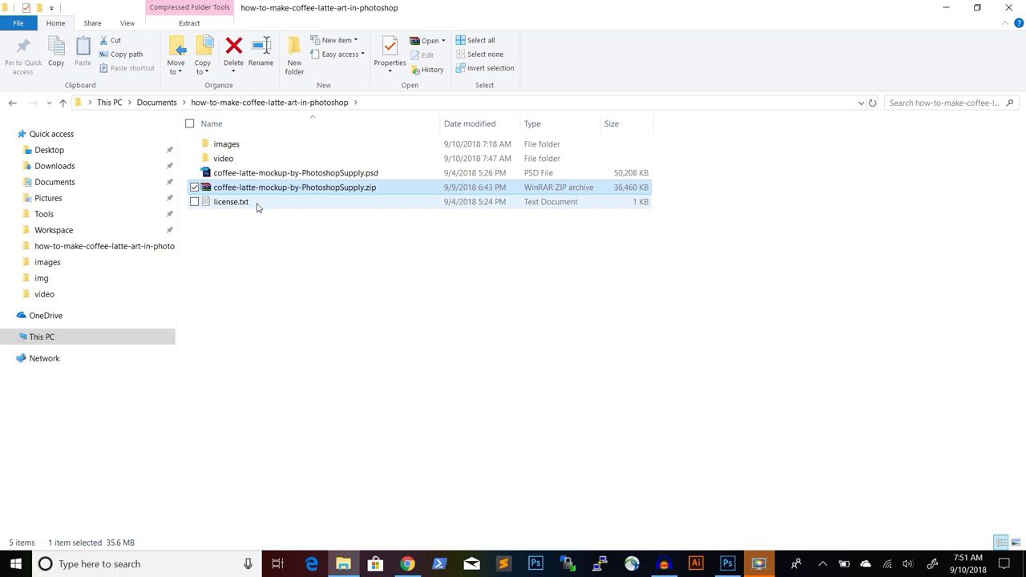
pyautogui.click(311, 175)
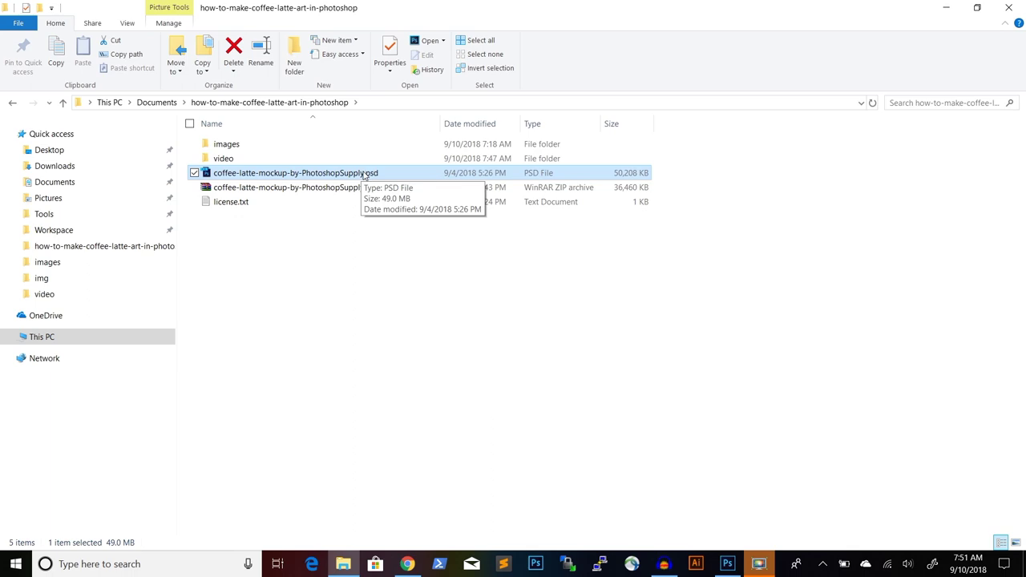
pyautogui.doubleClick(365, 175)
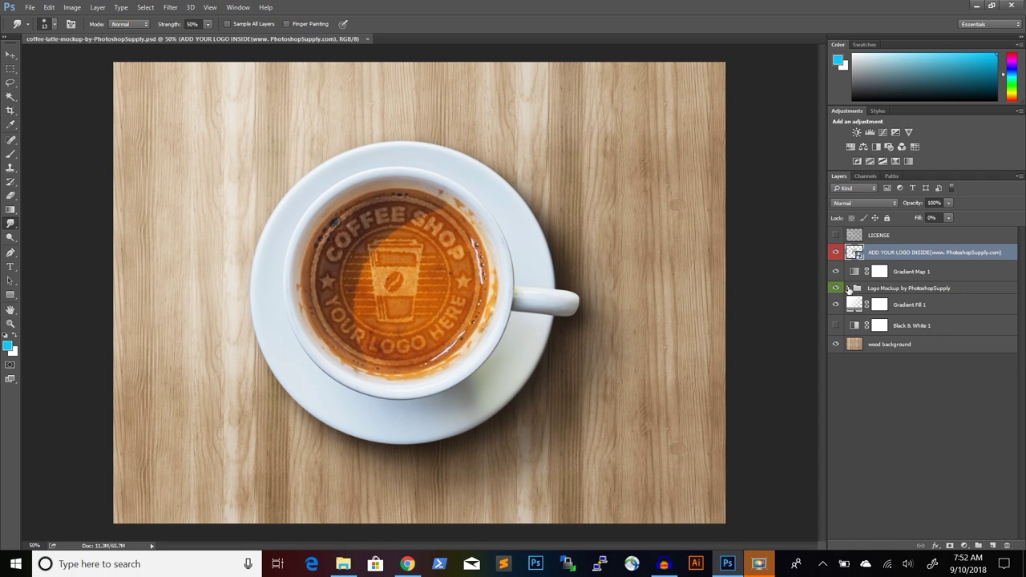
# Inside the Logo Mockup > cappucino logo groups, hide the text/logos layer and show the images layer.
pyautogui.click(848, 288)
pyautogui.click(856, 303)
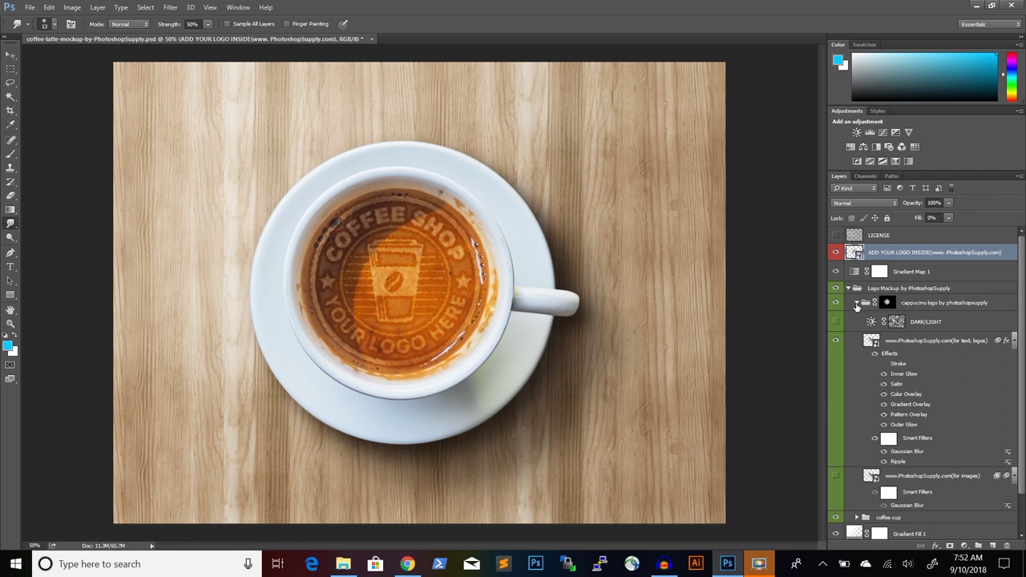
pyautogui.scroll(-1, 927, 393)
pyautogui.scroll(-1, 926, 393)
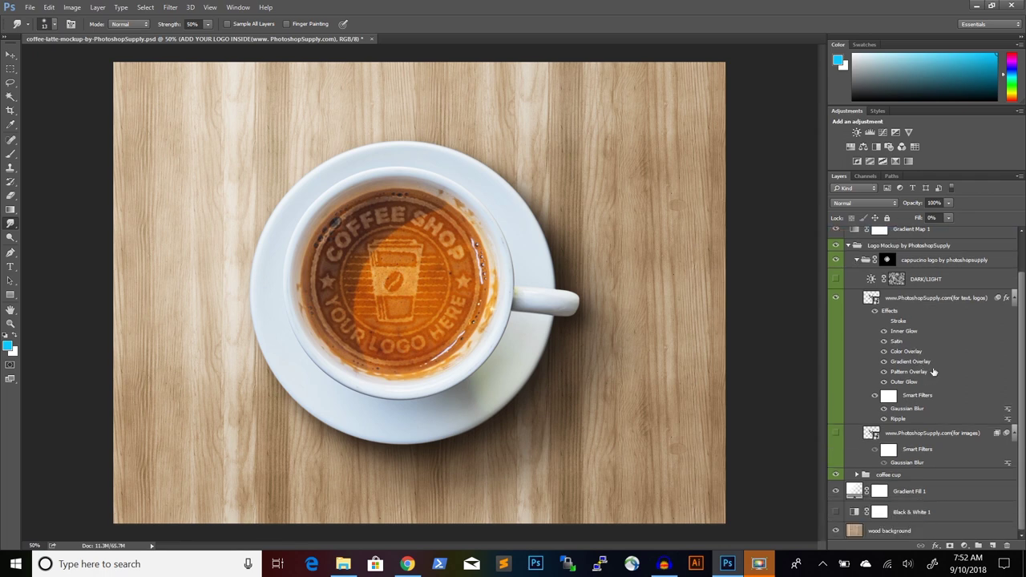
pyautogui.click(924, 302)
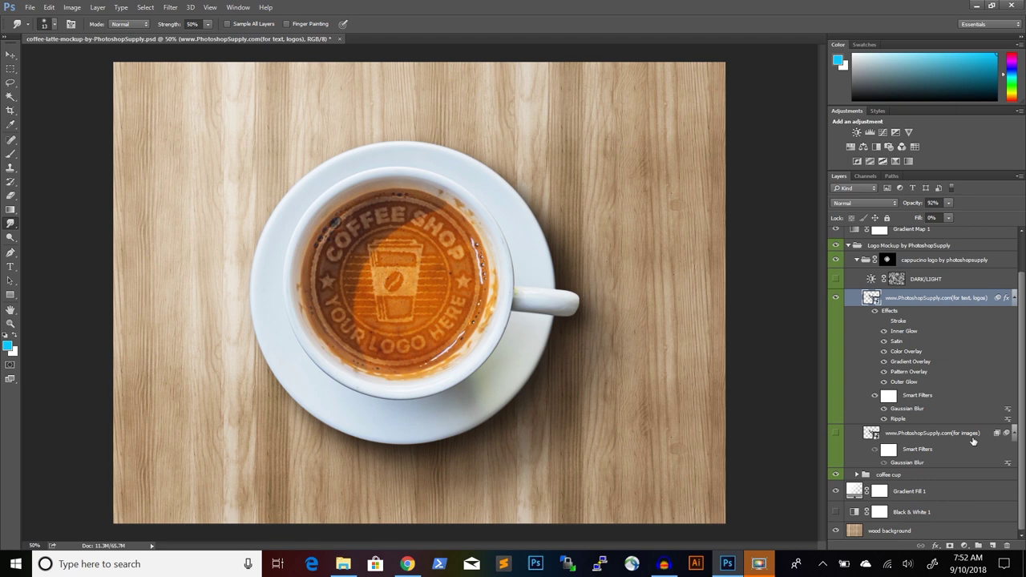
pyautogui.click(837, 298)
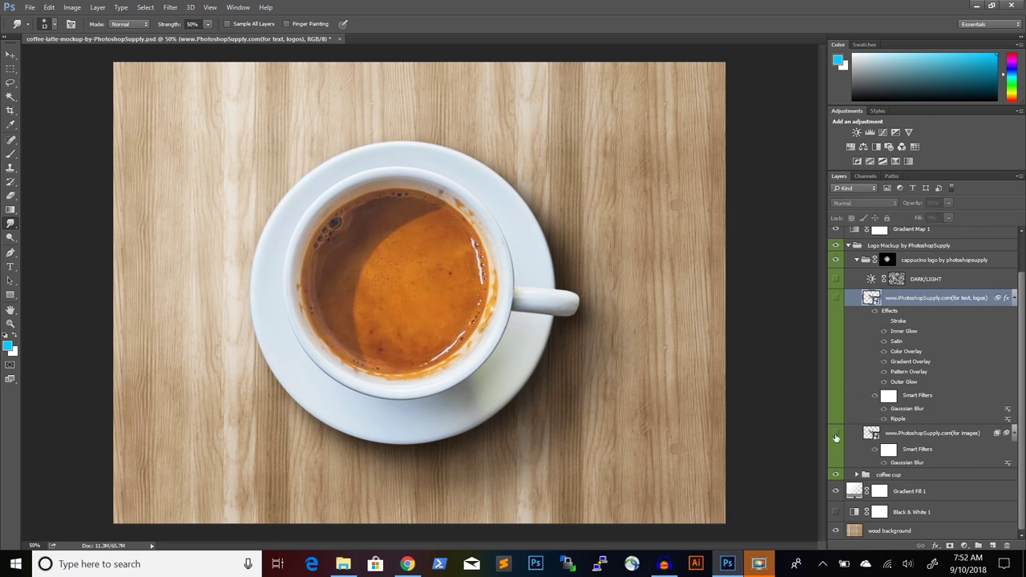
pyautogui.click(836, 434)
pyautogui.click(848, 246)
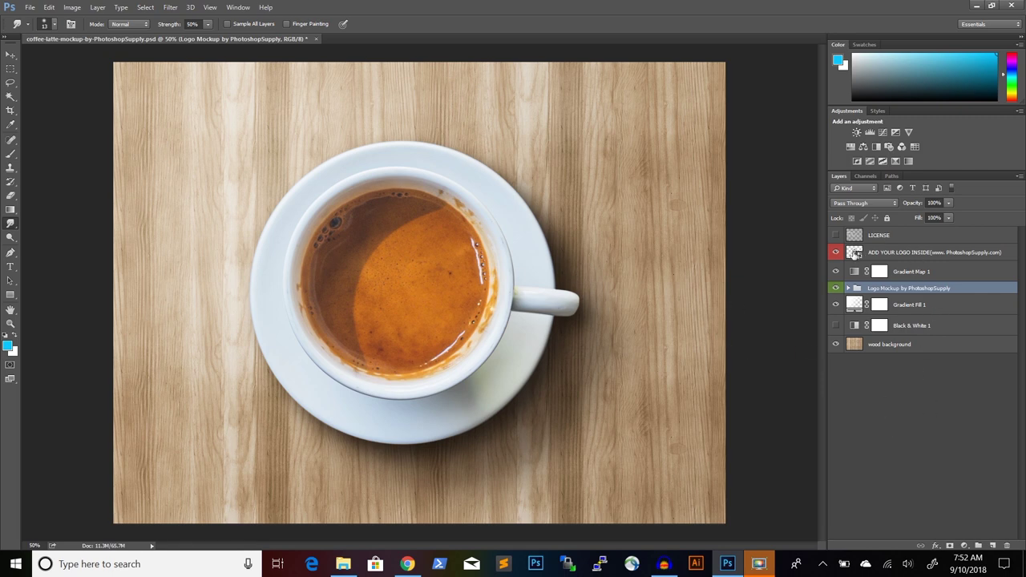
pyautogui.click(858, 253)
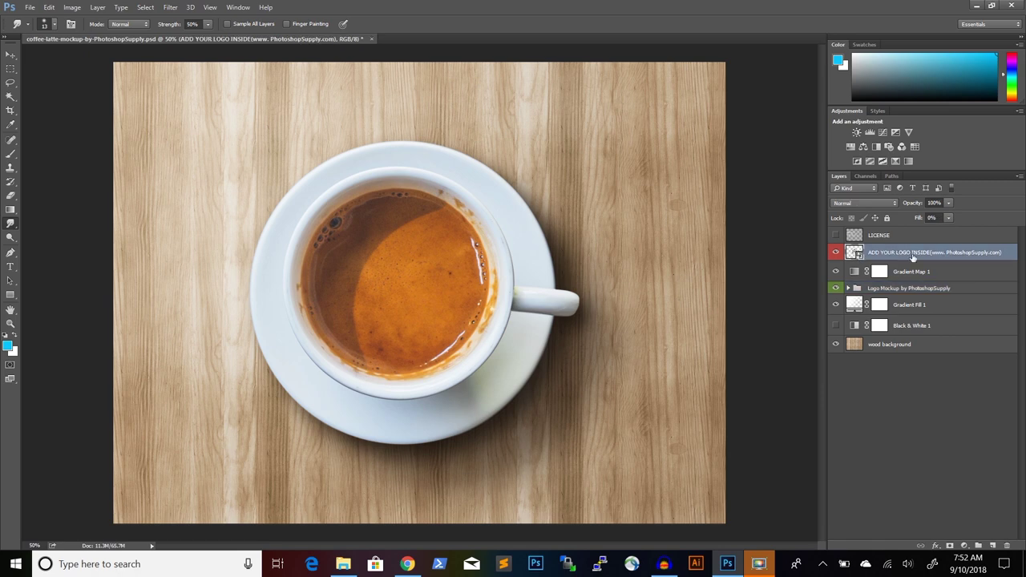
pyautogui.doubleClick(856, 254)
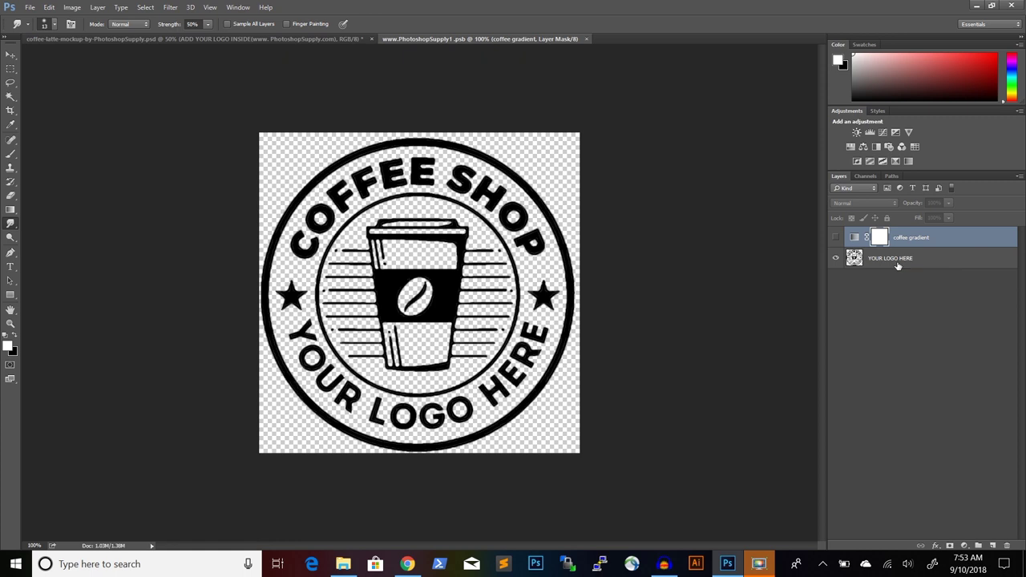
# Copy the Child Portrait Girl photo from its Pixabay tab in Chrome, then return to Photoshop.
pyautogui.click(407, 564)
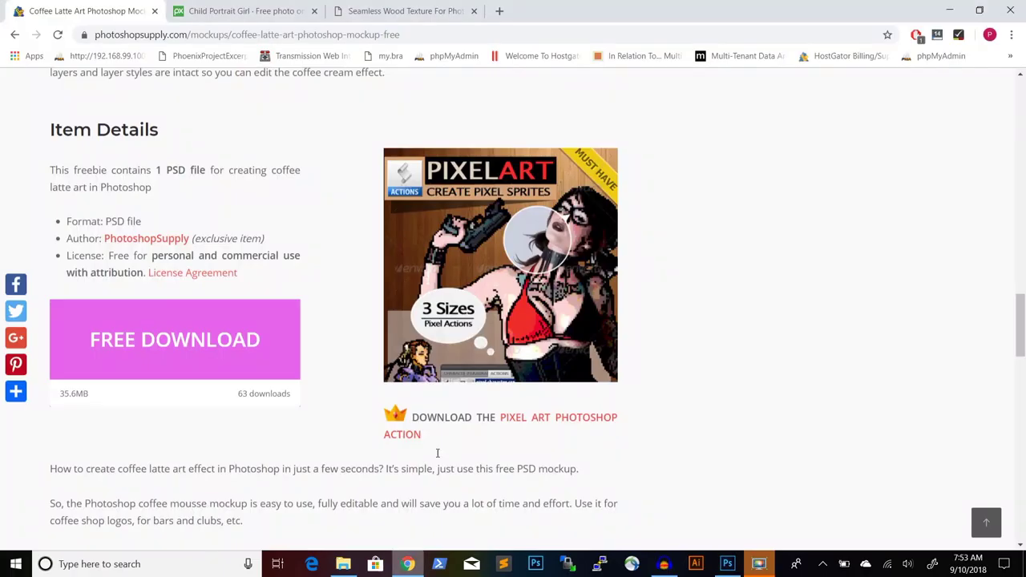
pyautogui.click(247, 10)
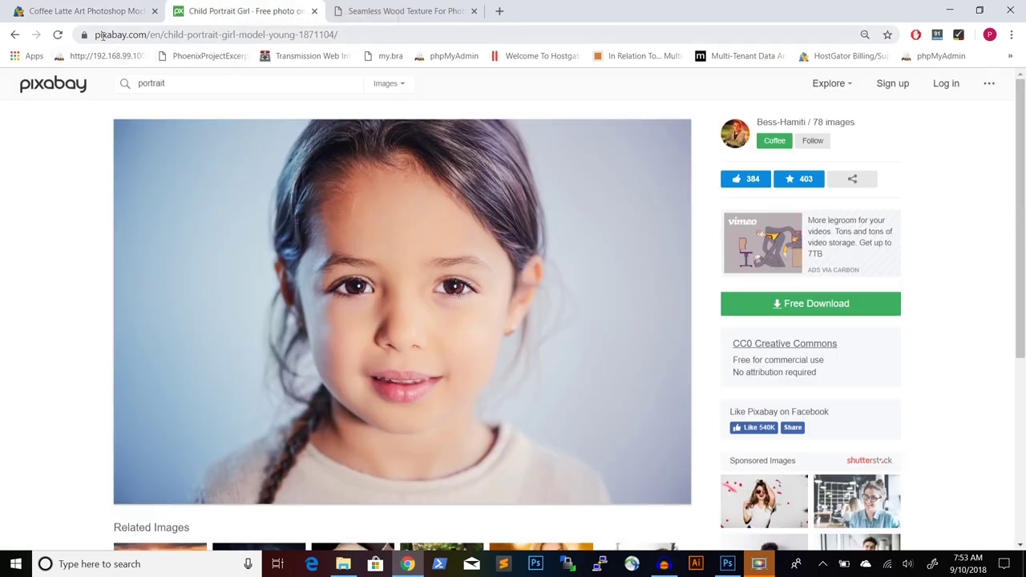
pyautogui.rightClick(381, 341)
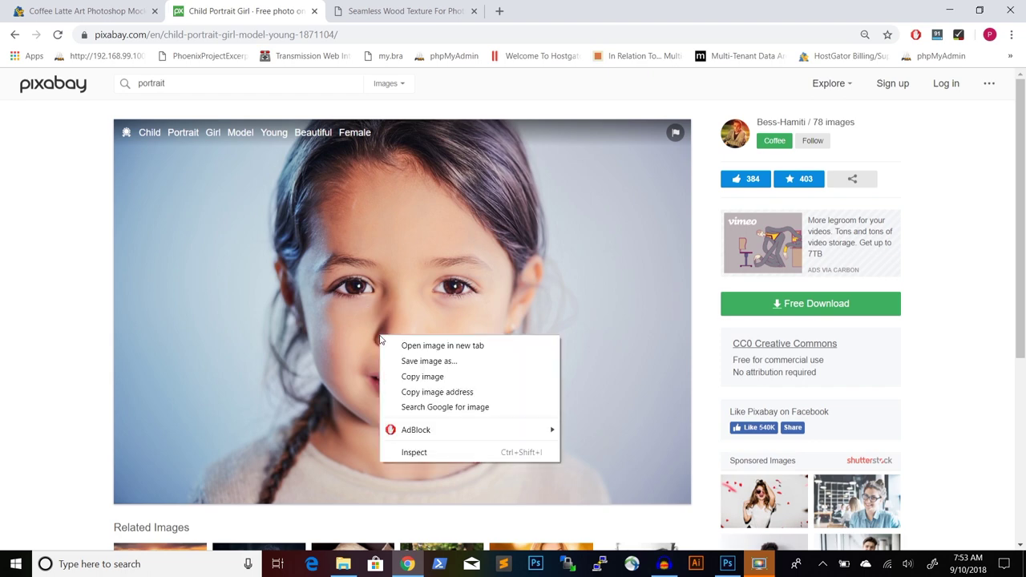
pyautogui.click(430, 379)
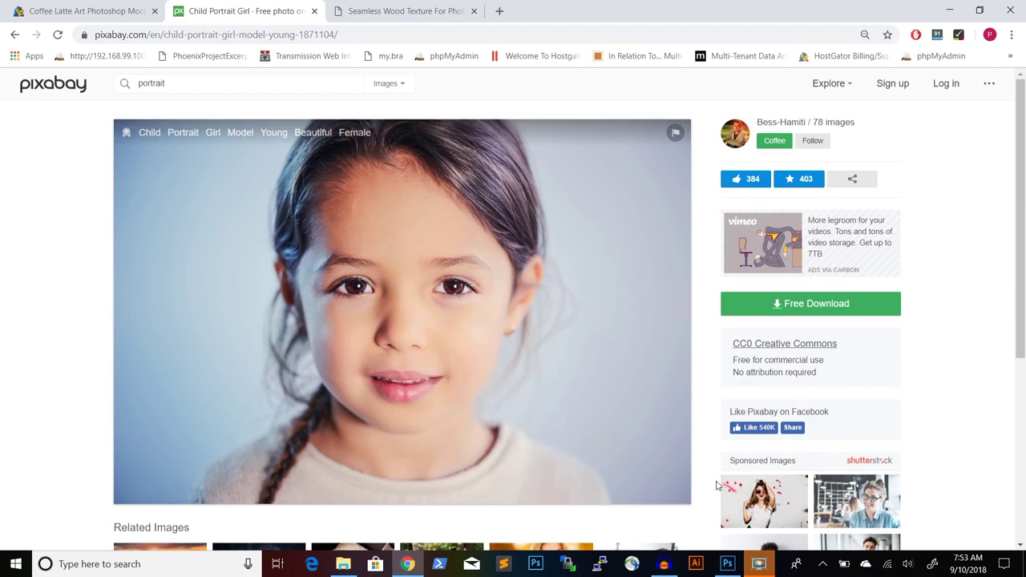
pyautogui.click(730, 566)
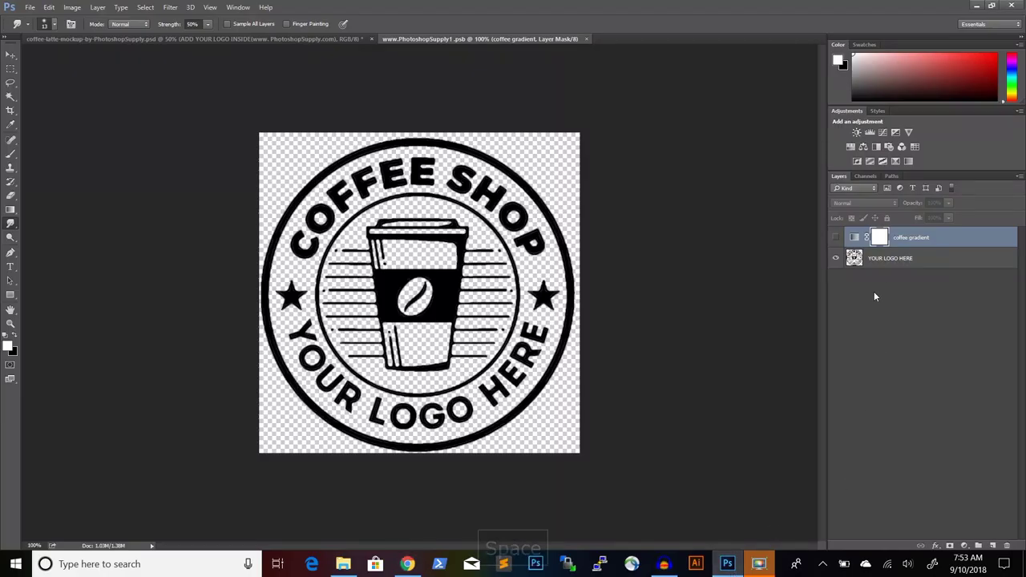
# Add a new layer named image above the YOUR LOGO HERE layer.
pyautogui.click(886, 263)
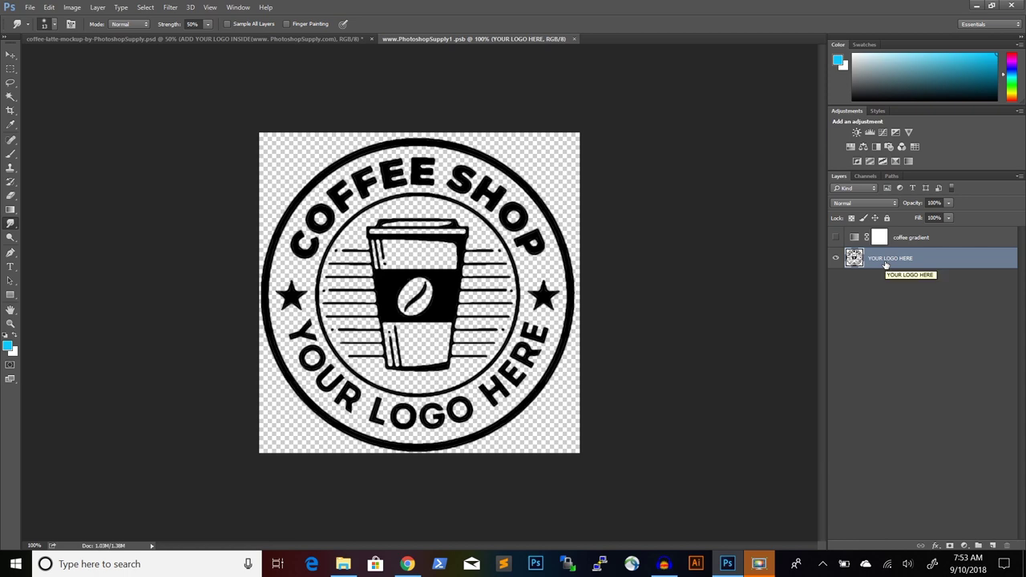
pyautogui.hotkey('ctrl', 'shift', 'n')
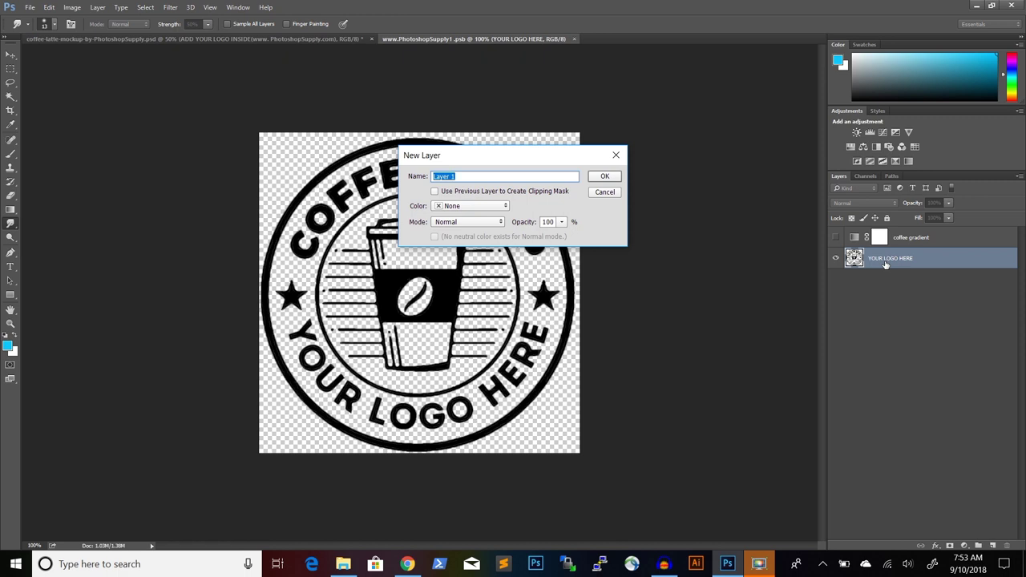
pyautogui.write('image')
pyautogui.press('Return')
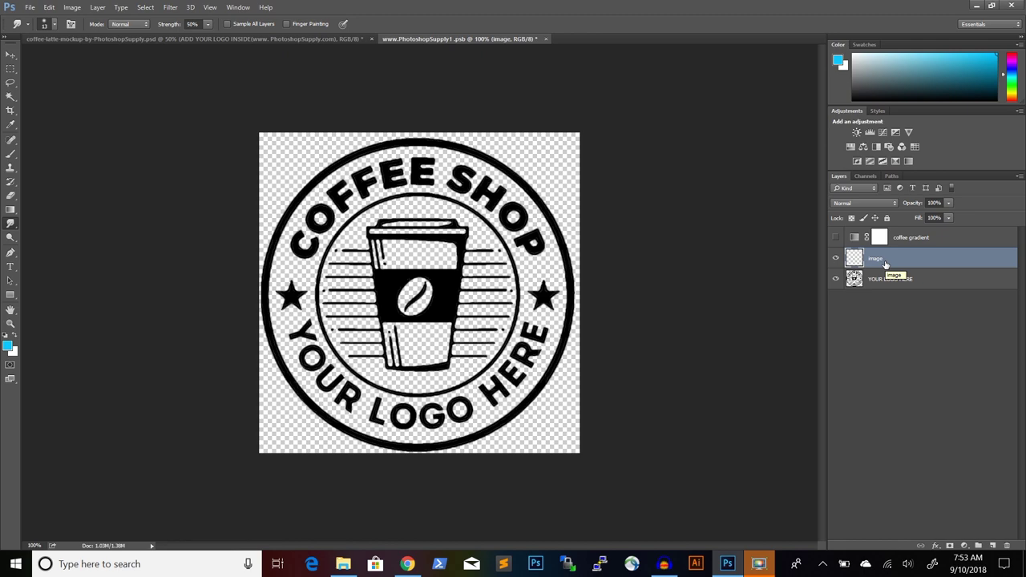
# Paste the girl's portrait onto the image layer and centre it over the logo canvas.
pyautogui.hotkey('ctrl', 'v')
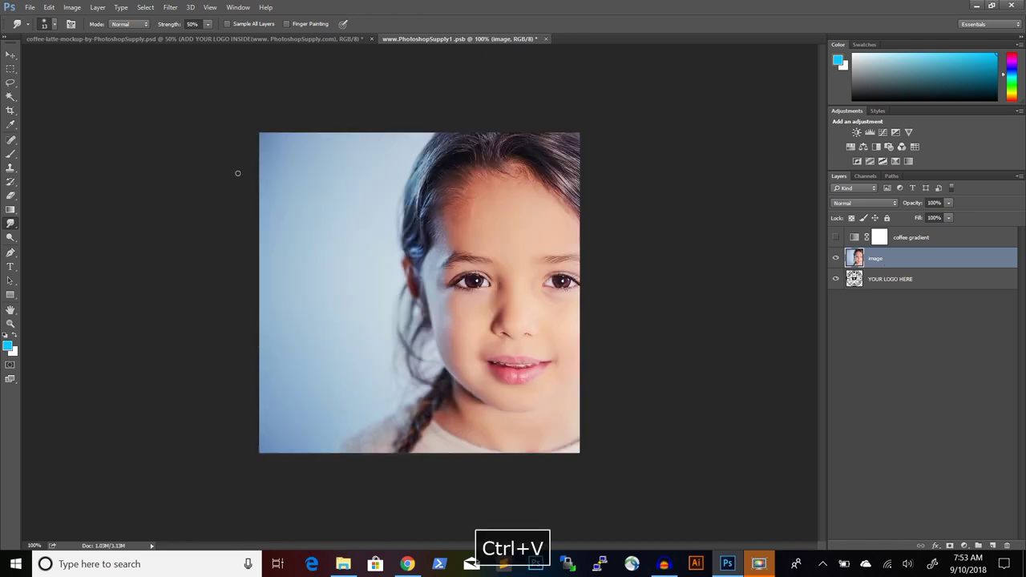
pyautogui.click(11, 54)
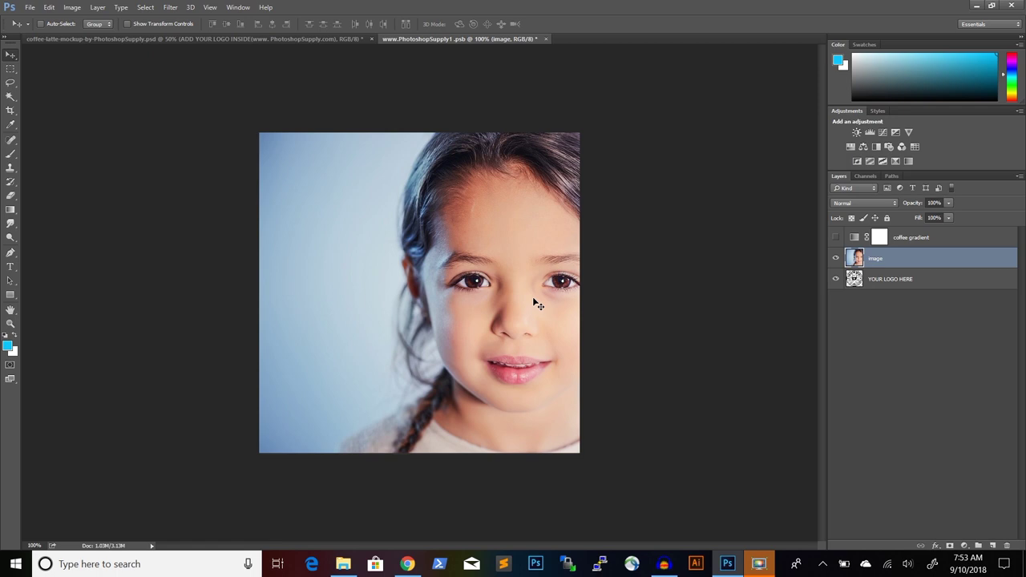
pyautogui.moveTo(534, 297); pyautogui.dragTo(440, 296)
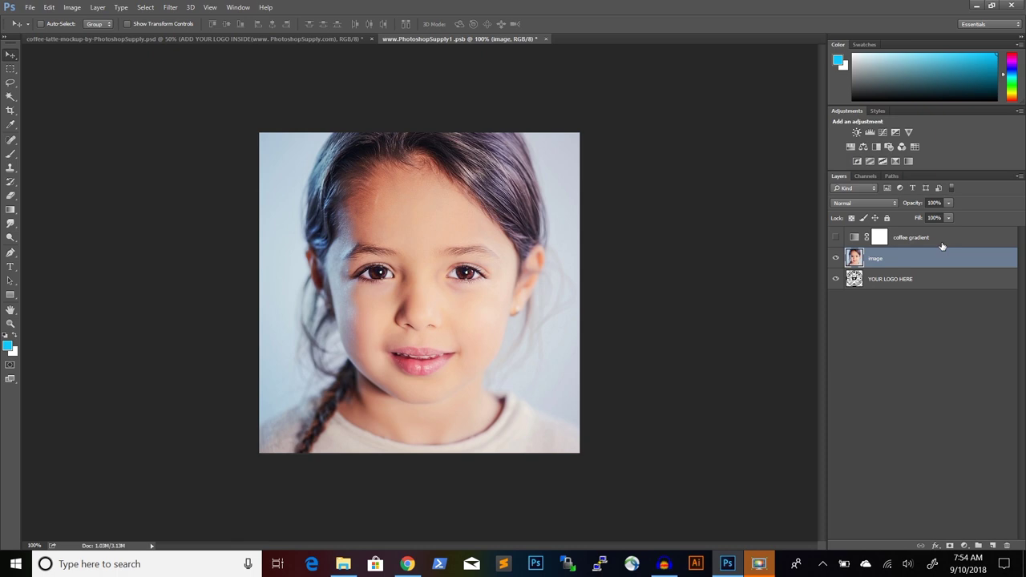
# Show the coffee gradient layer so the portrait takes on golden coffee tones.
pyautogui.click(836, 238)
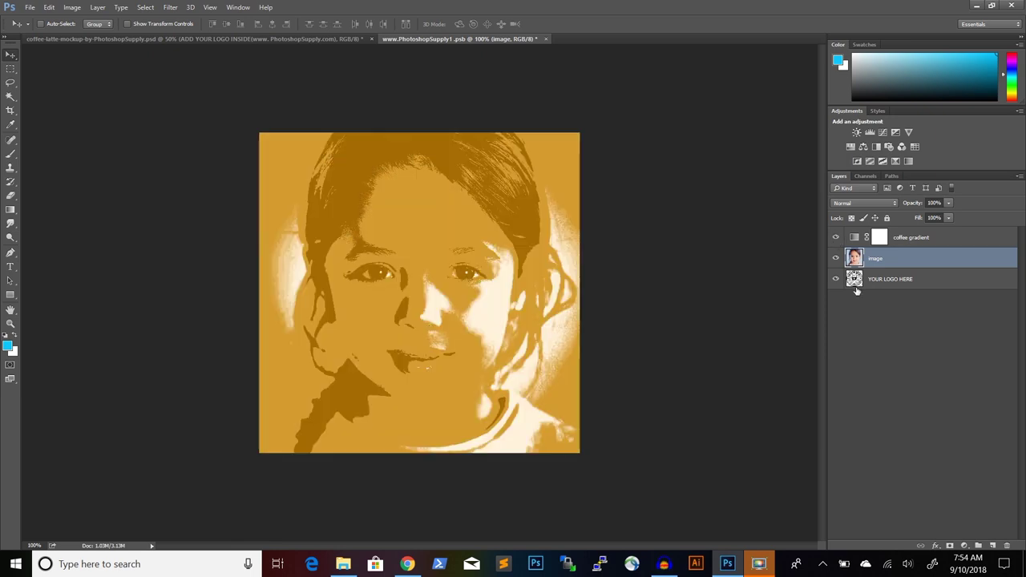
# Brighten the portrait in Levels by moving the midtone input to 1.51.
pyautogui.click(76, 9)
pyautogui.moveTo(90, 40)
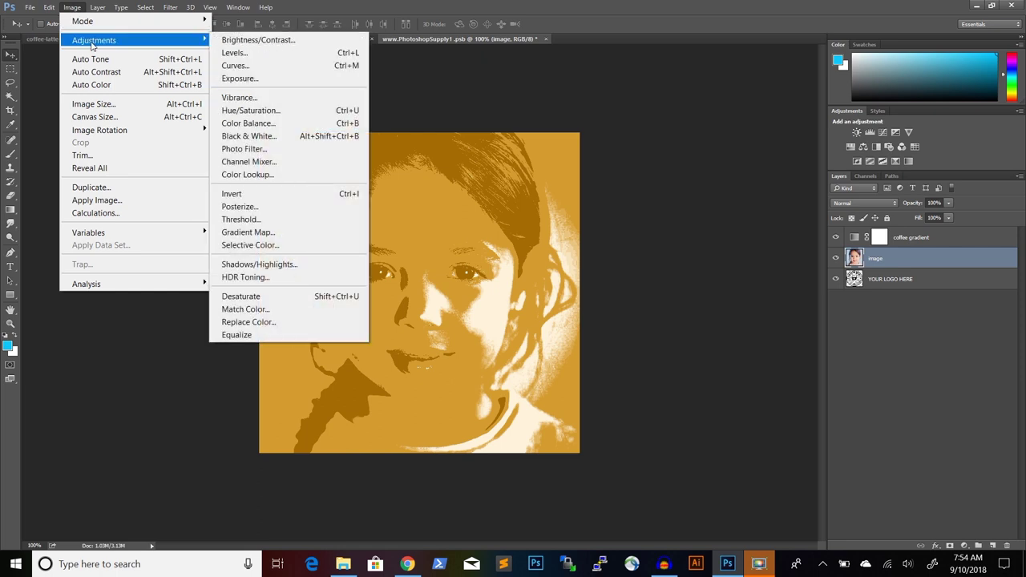
pyautogui.click(341, 53)
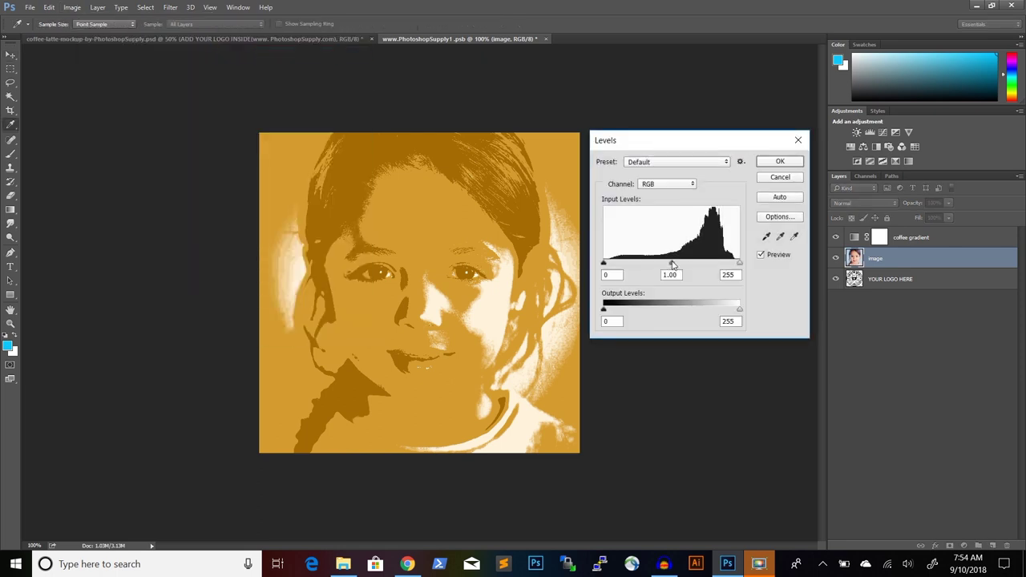
pyautogui.moveTo(673, 265); pyautogui.dragTo(652, 277)
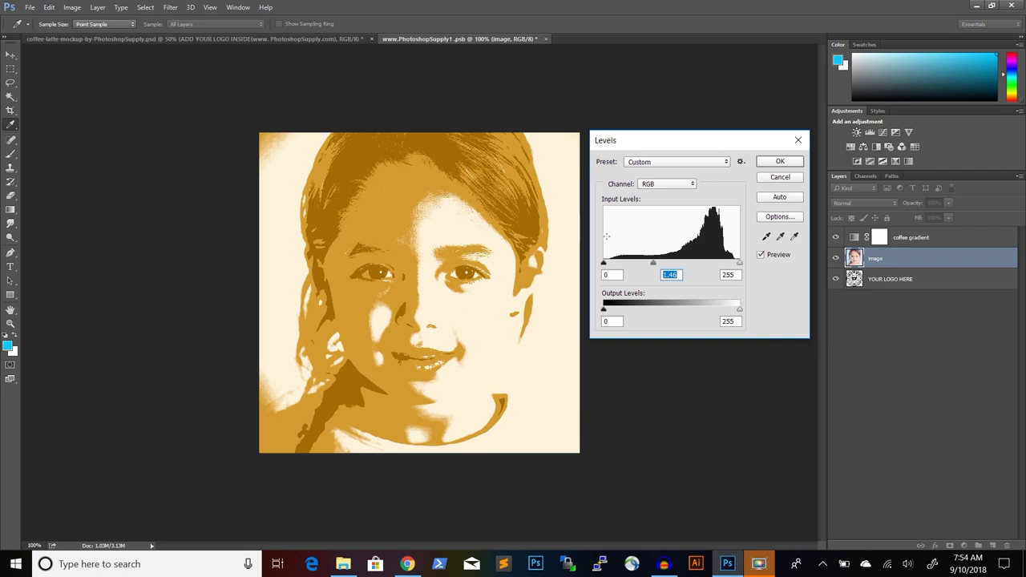
pyautogui.moveTo(654, 266); pyautogui.dragTo(652, 266)
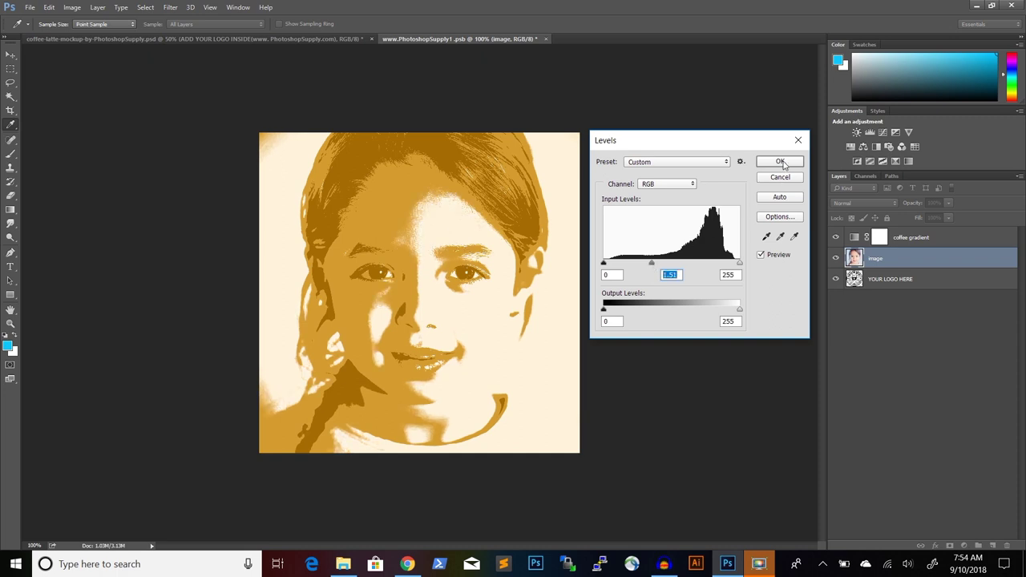
# Apply the Levels change, then close the .psb and save it back into the mockup.
pyautogui.click(783, 163)
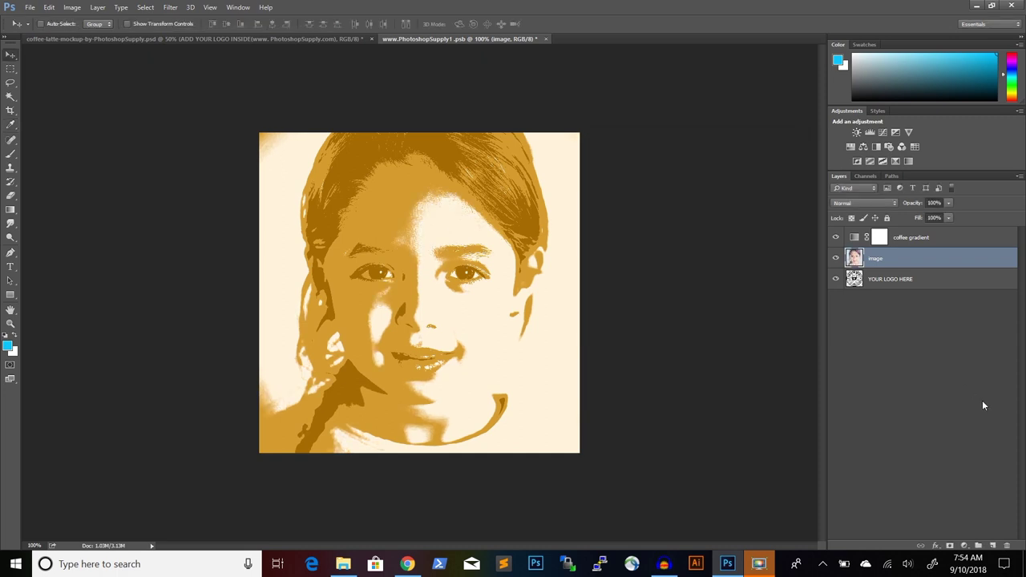
pyautogui.click(545, 39)
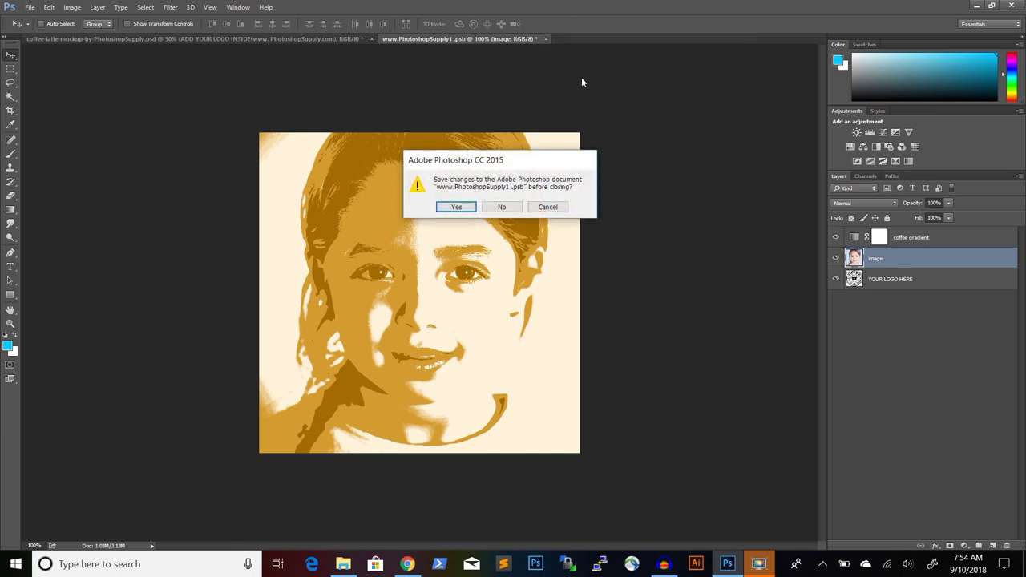
pyautogui.click(456, 208)
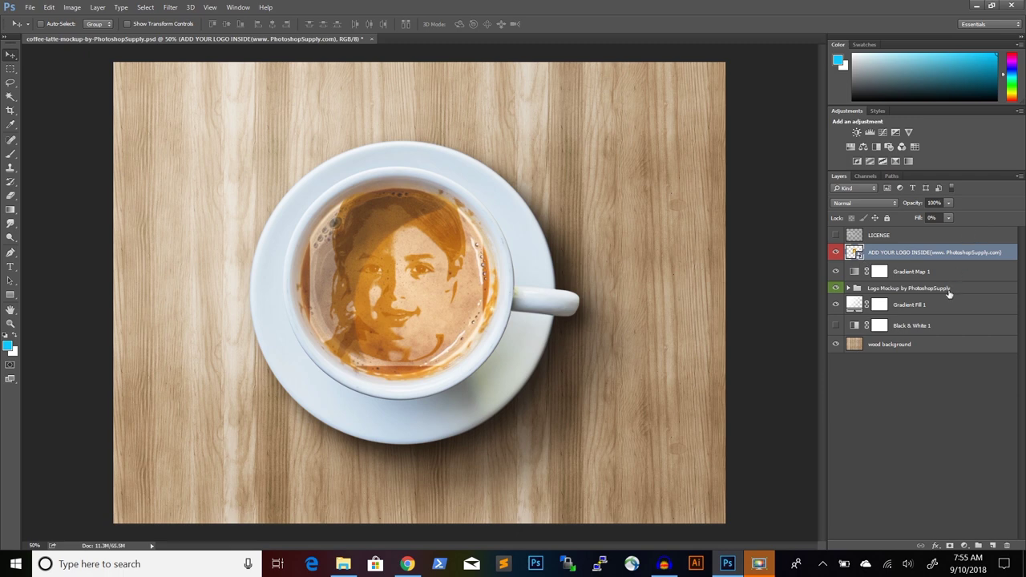
pyautogui.click(849, 289)
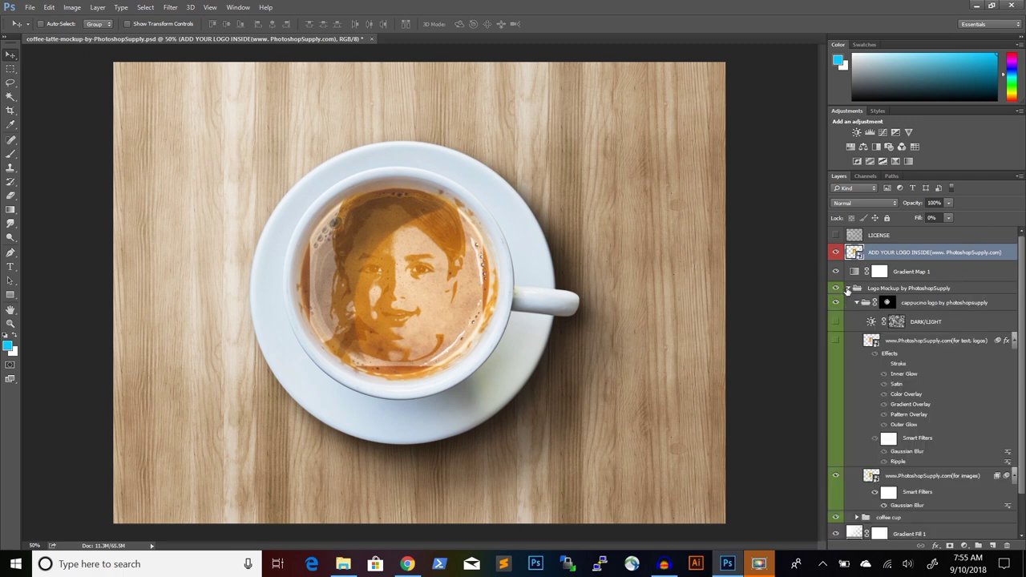
pyautogui.scroll(-1, 896, 354)
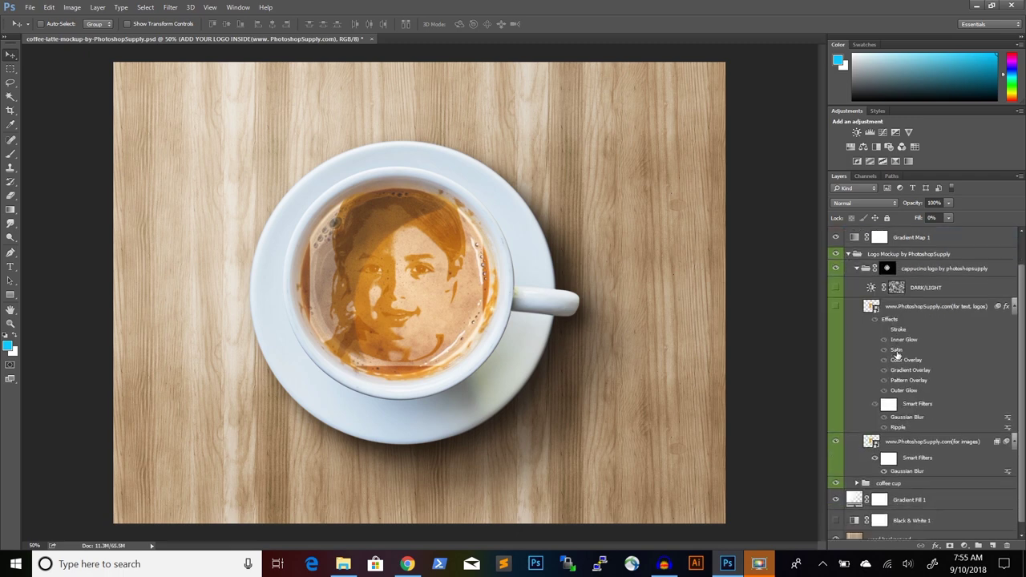
pyautogui.click(944, 444)
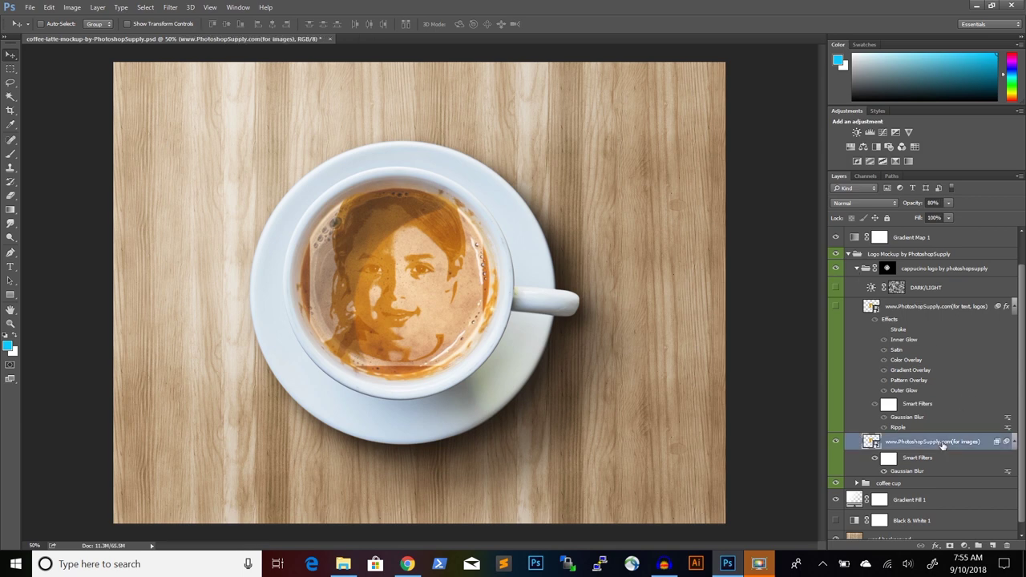
pyautogui.click(835, 446)
pyautogui.click(835, 446)
pyautogui.click(950, 546)
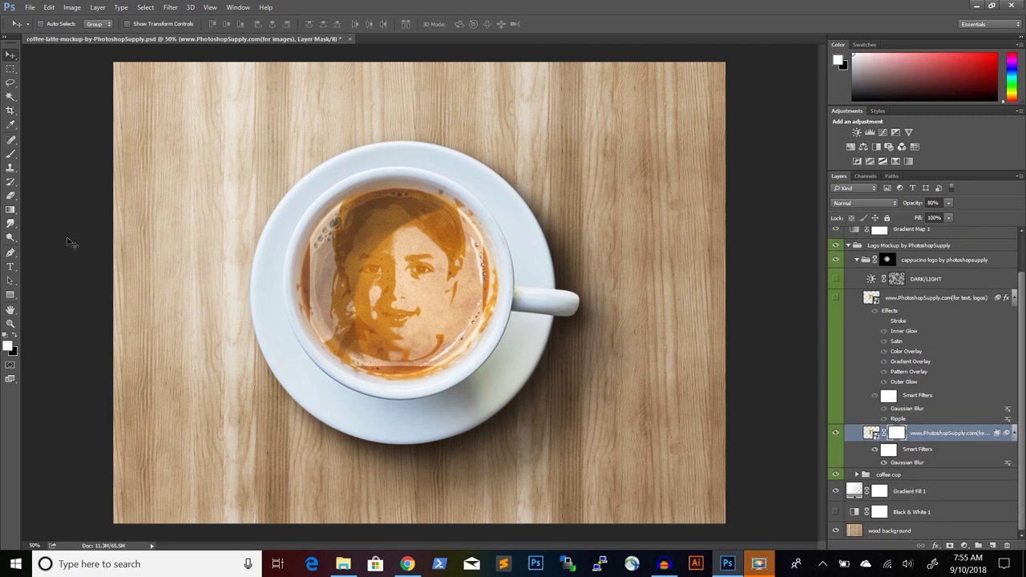
# Choose the Brush tool with 49% hardness and black as the painting colour.
pyautogui.click(9, 155)
pyautogui.click(56, 26)
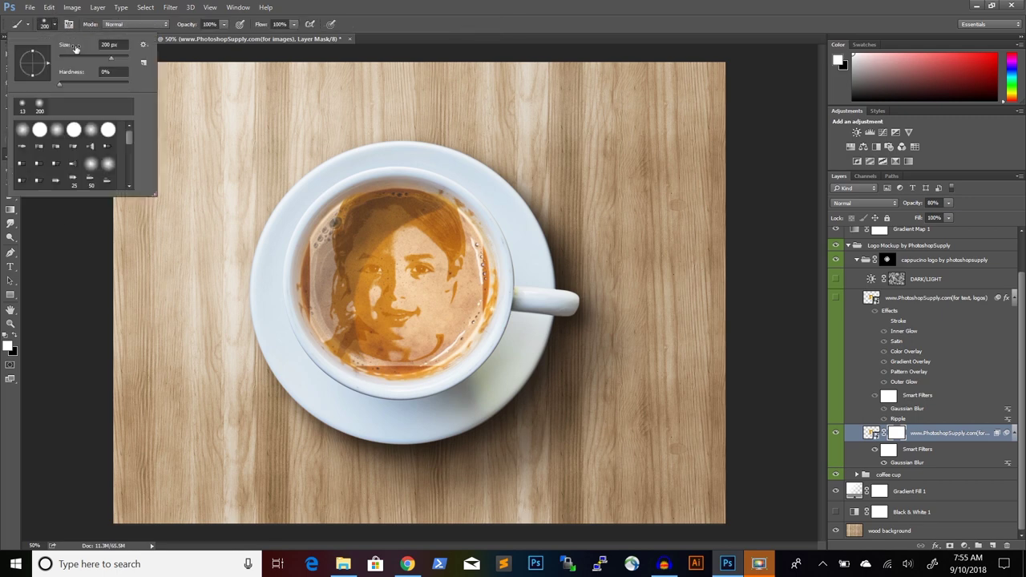
pyautogui.moveTo(60, 83); pyautogui.dragTo(93, 84)
pyautogui.click(15, 337)
pyautogui.click(15, 338)
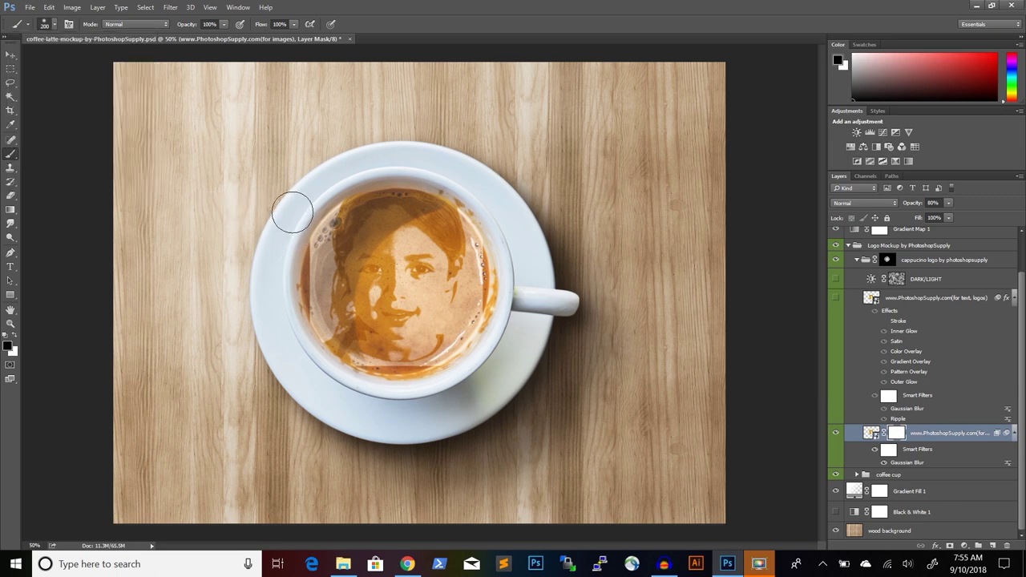
# Paint the portrait mask to fade the face's edges at the rim, then collapse the Logo Mockup group.
pyautogui.moveTo(298, 211)
pyautogui.mouseDown()
pyautogui.moveTo(308, 346)
pyautogui.moveTo(302, 228)
pyautogui.moveTo(308, 214)
pyautogui.moveTo(303, 320)
pyautogui.moveTo(313, 340)
pyautogui.moveTo(309, 262)
pyautogui.moveTo(326, 191)
pyautogui.moveTo(311, 222)
pyautogui.moveTo(325, 200)
pyautogui.moveTo(315, 235)
pyautogui.moveTo(315, 301)
pyautogui.moveTo(326, 239)
pyautogui.moveTo(324, 346)
pyautogui.moveTo(355, 380)
pyautogui.moveTo(471, 384)
pyautogui.moveTo(482, 356)
pyautogui.moveTo(410, 378)
pyautogui.moveTo(352, 361)
pyautogui.moveTo(476, 373)
pyautogui.moveTo(465, 369)
pyautogui.moveTo(503, 280)
pyautogui.moveTo(491, 194)
pyautogui.moveTo(479, 199)
pyautogui.moveTo(484, 242)
pyautogui.moveTo(469, 215)
pyautogui.moveTo(492, 286)
pyautogui.moveTo(477, 312)
pyautogui.moveTo(478, 260)
pyautogui.moveTo(472, 332)
pyautogui.moveTo(475, 323)
pyautogui.moveTo(437, 361)
pyautogui.moveTo(498, 264)
pyautogui.moveTo(484, 262)
pyautogui.moveTo(476, 241)
pyautogui.moveTo(478, 286)
pyautogui.moveTo(464, 246)
pyautogui.moveTo(531, 244)
pyautogui.moveTo(472, 248)
pyautogui.moveTo(497, 238)
pyautogui.moveTo(492, 229)
pyautogui.moveTo(421, 309)
pyautogui.mouseUp()
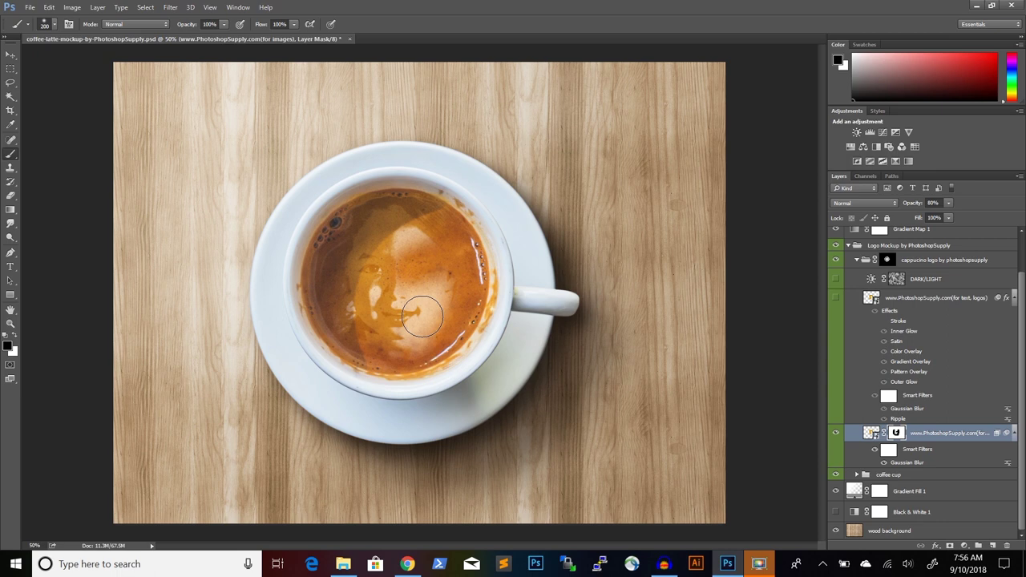
pyautogui.click(14, 334)
pyautogui.moveTo(453, 247)
pyautogui.mouseDown()
pyautogui.moveTo(399, 270)
pyautogui.moveTo(390, 258)
pyautogui.moveTo(416, 267)
pyautogui.moveTo(405, 266)
pyautogui.moveTo(425, 258)
pyautogui.moveTo(426, 279)
pyautogui.moveTo(436, 259)
pyautogui.moveTo(442, 274)
pyautogui.moveTo(444, 248)
pyautogui.moveTo(433, 250)
pyautogui.mouseUp()
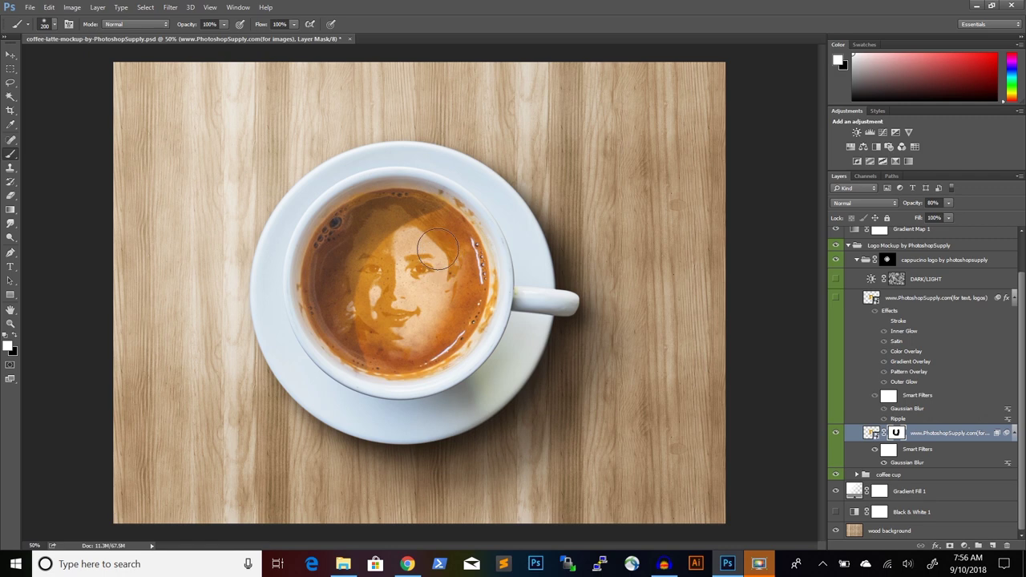
pyautogui.click(17, 338)
pyautogui.moveTo(451, 250)
pyautogui.mouseDown()
pyautogui.moveTo(478, 237)
pyautogui.moveTo(478, 266)
pyautogui.moveTo(473, 239)
pyautogui.moveTo(477, 264)
pyautogui.mouseUp()
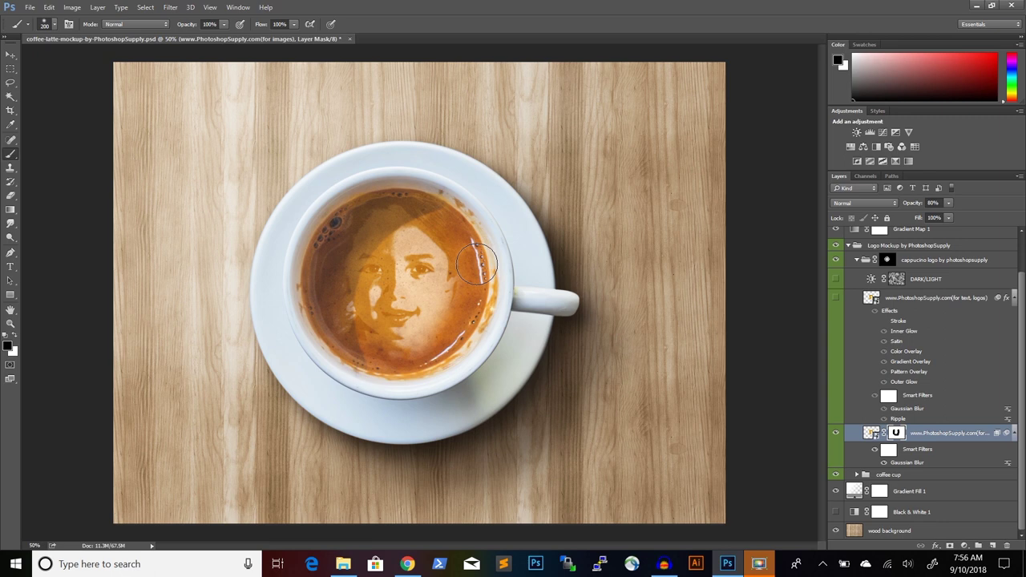
pyautogui.click(852, 246)
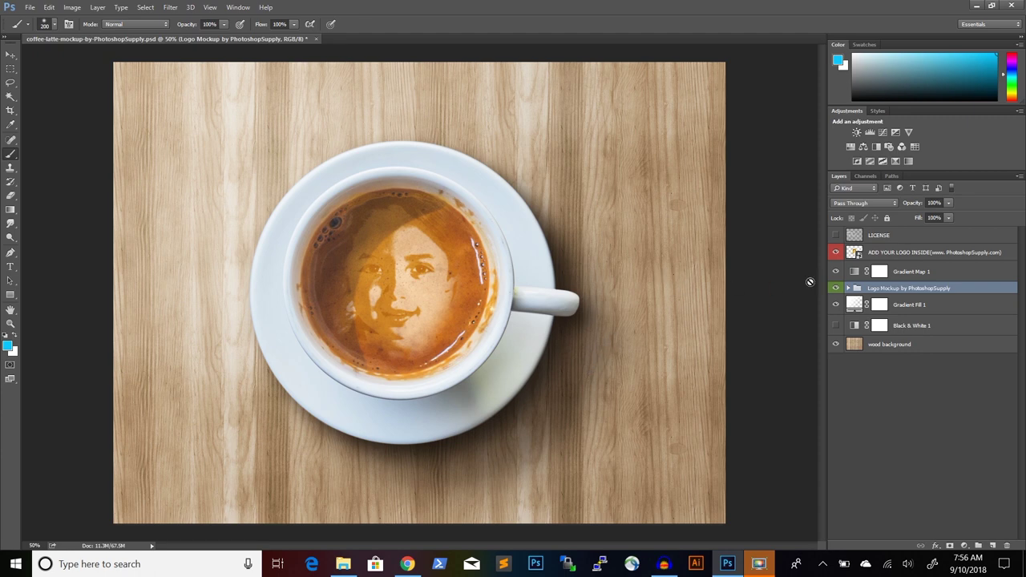
pyautogui.click(955, 254)
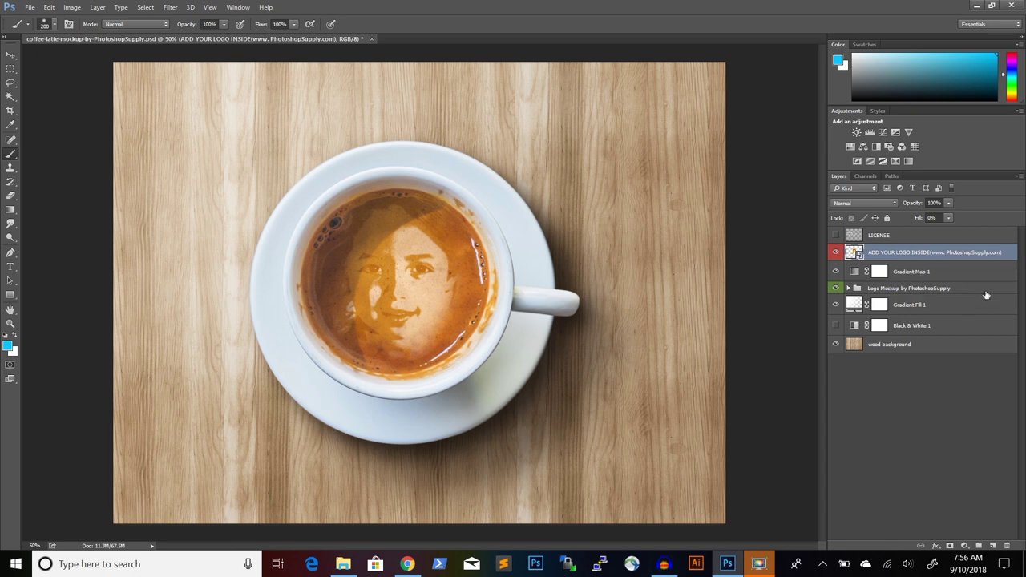
pyautogui.click(937, 290)
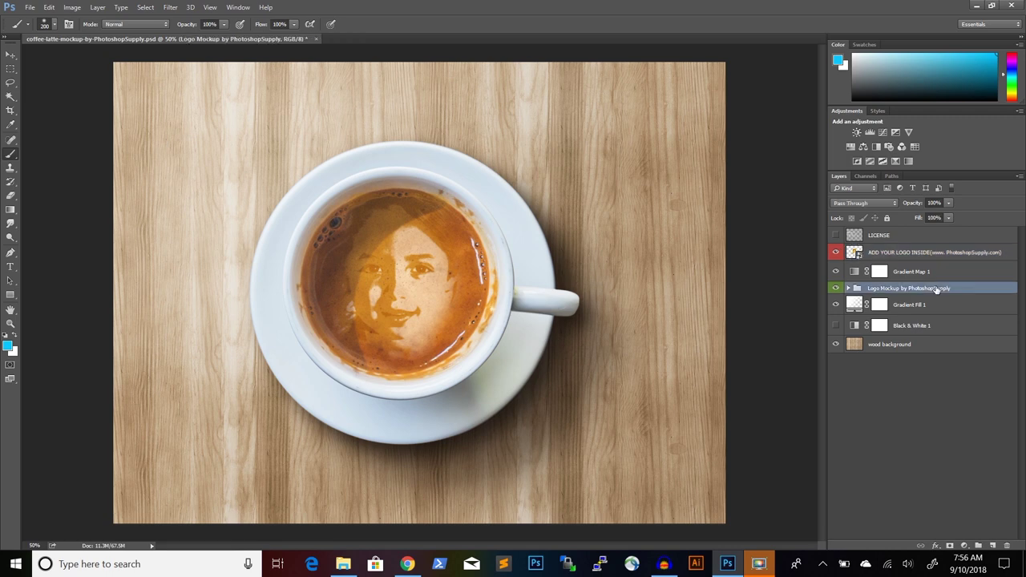
# Move the cup group down and left, and scale it to about 71%.
pyautogui.click(10, 56)
pyautogui.moveTo(412, 300); pyautogui.dragTo(313, 276)
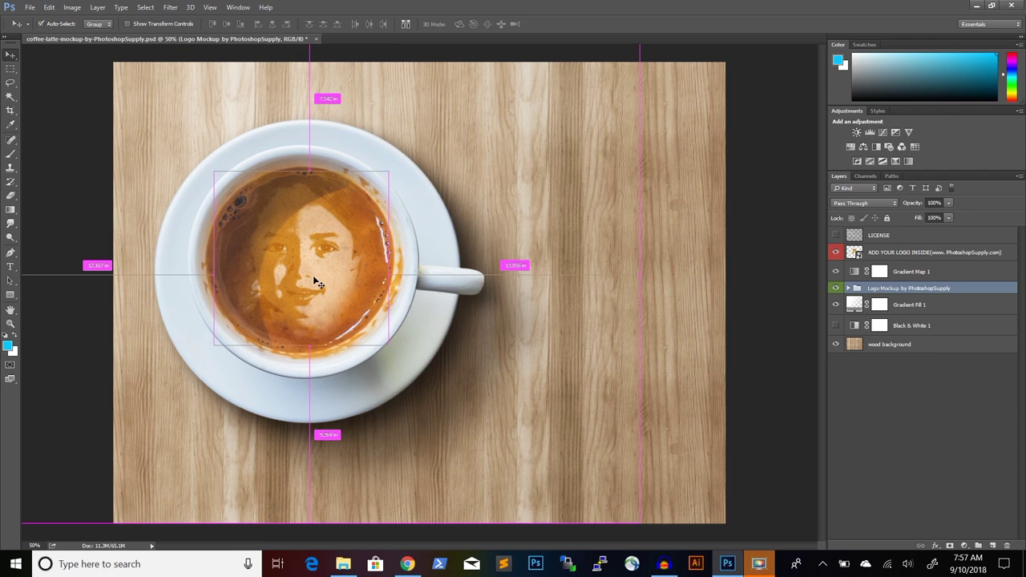
pyautogui.hotkey('ctrl', 't')
pyautogui.click(515, 215)
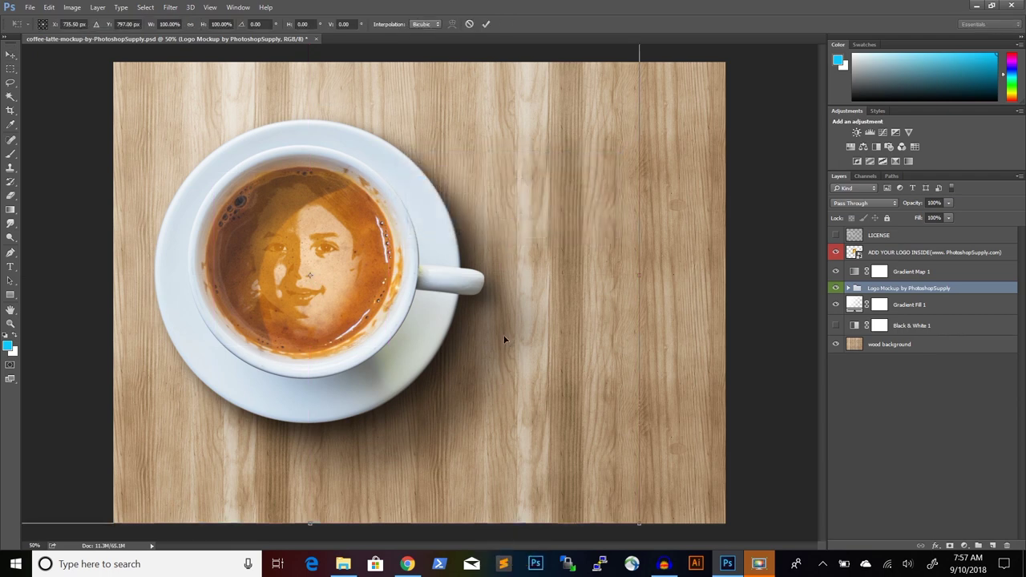
pyautogui.moveTo(643, 527); pyautogui.dragTo(449, 380)
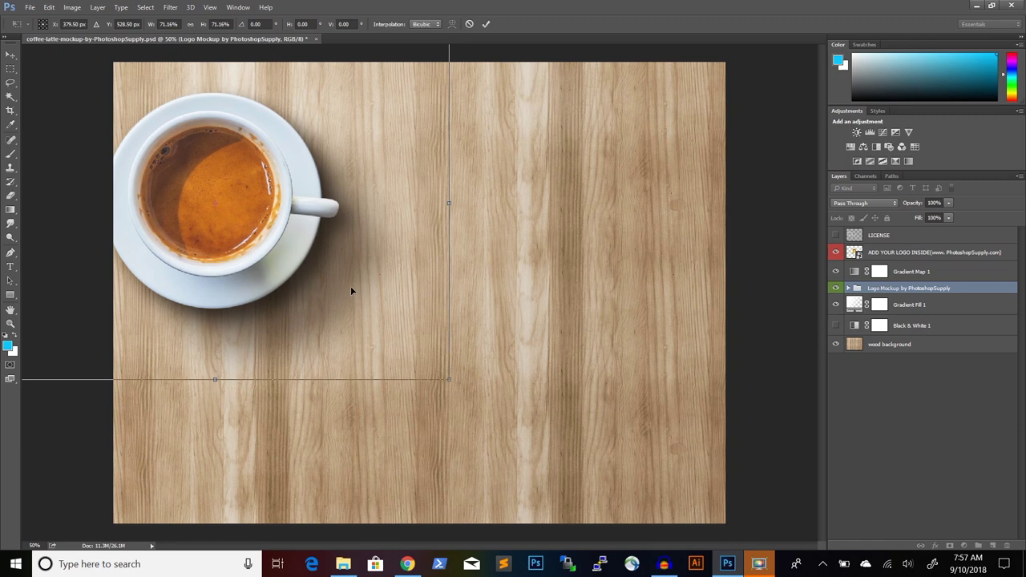
pyautogui.press('Return')
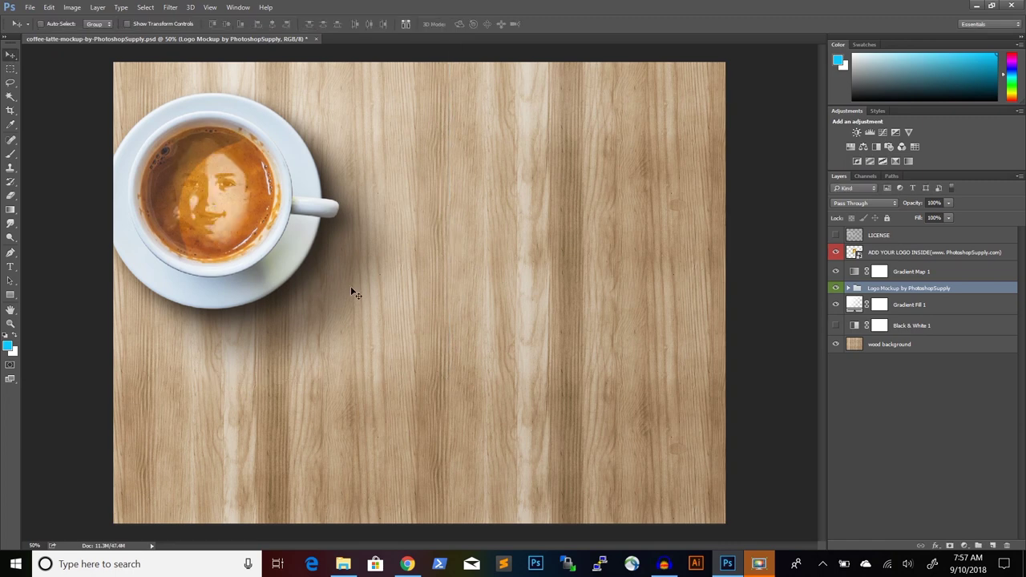
# Undo the resize, drag the cup lower toward centre, and check the wood background layer.
pyautogui.press('ctrl')
pyautogui.hotkey('ctrl', 'alt', 'z')
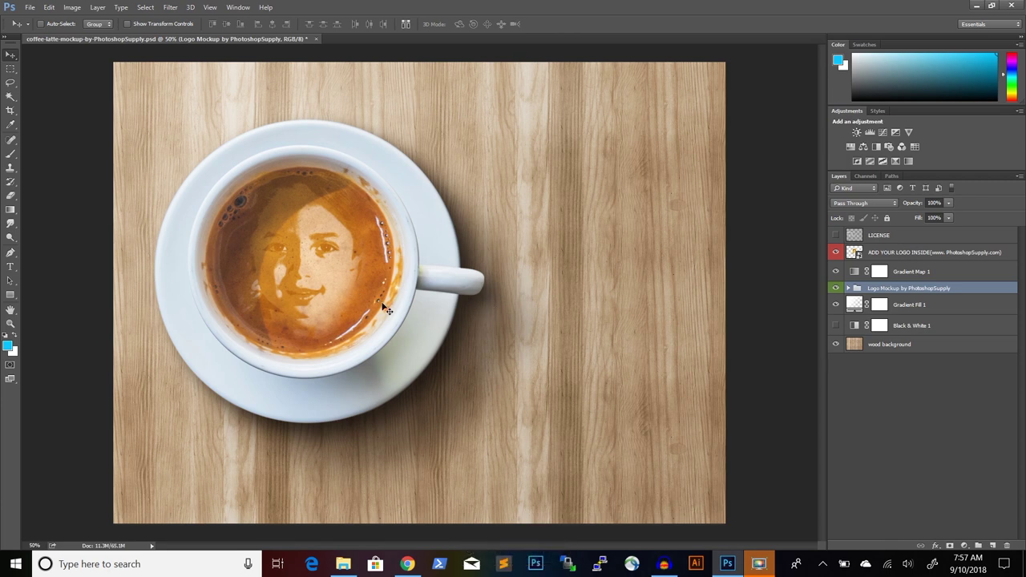
pyautogui.moveTo(350, 279); pyautogui.dragTo(382, 346)
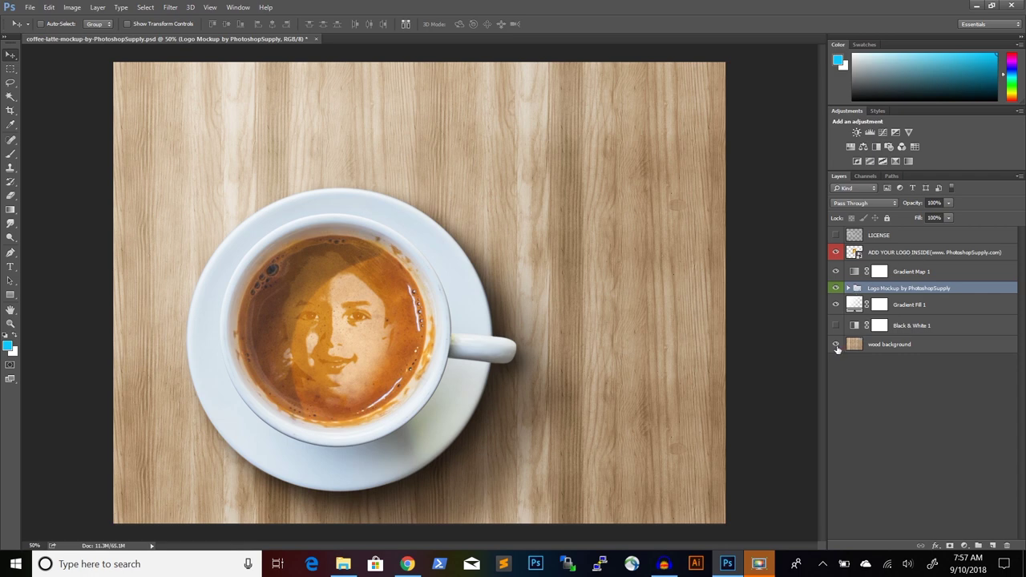
pyautogui.click(895, 348)
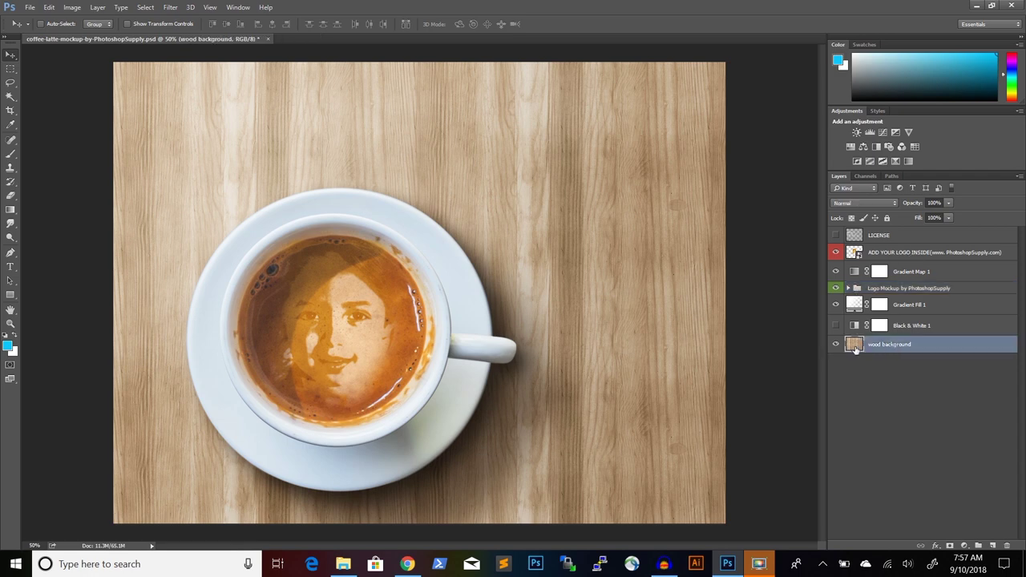
pyautogui.click(836, 345)
pyautogui.click(836, 345)
# Show the Seamless Wood Texture For Photoshop page in Chrome, scrolled to the golden oak texture.
pyautogui.moveTo(408, 568)
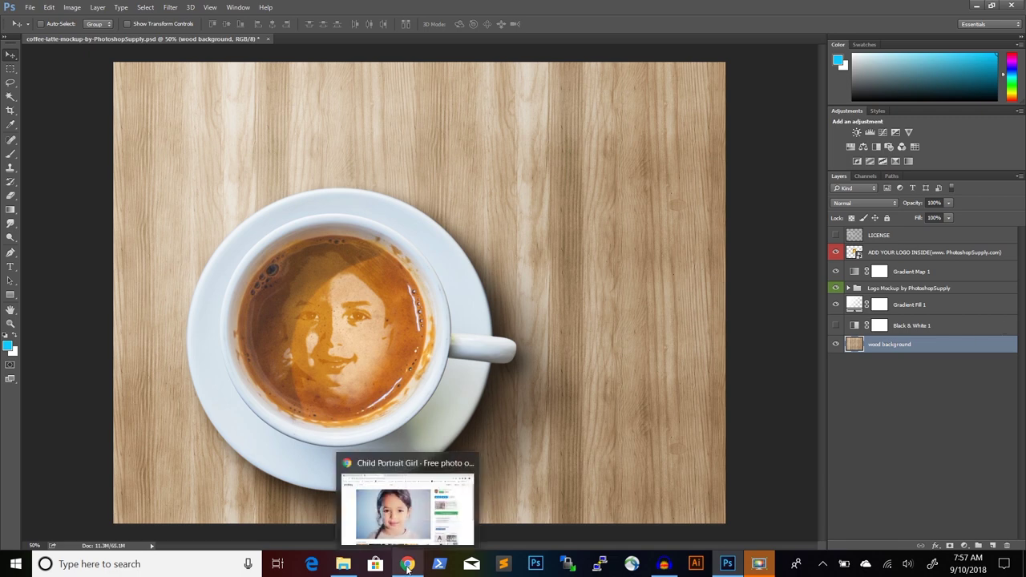
pyautogui.click(407, 509)
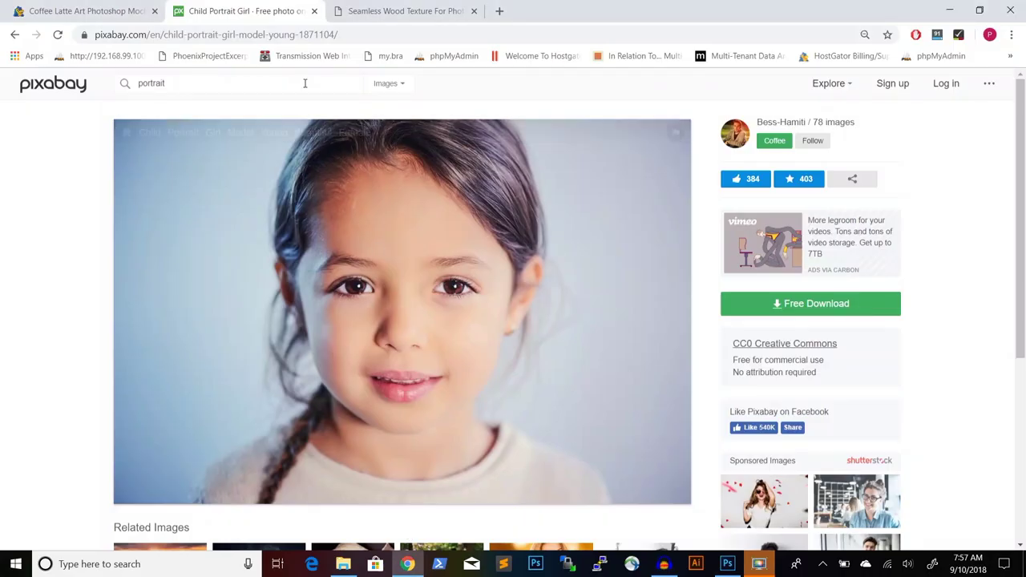
pyautogui.click(361, 8)
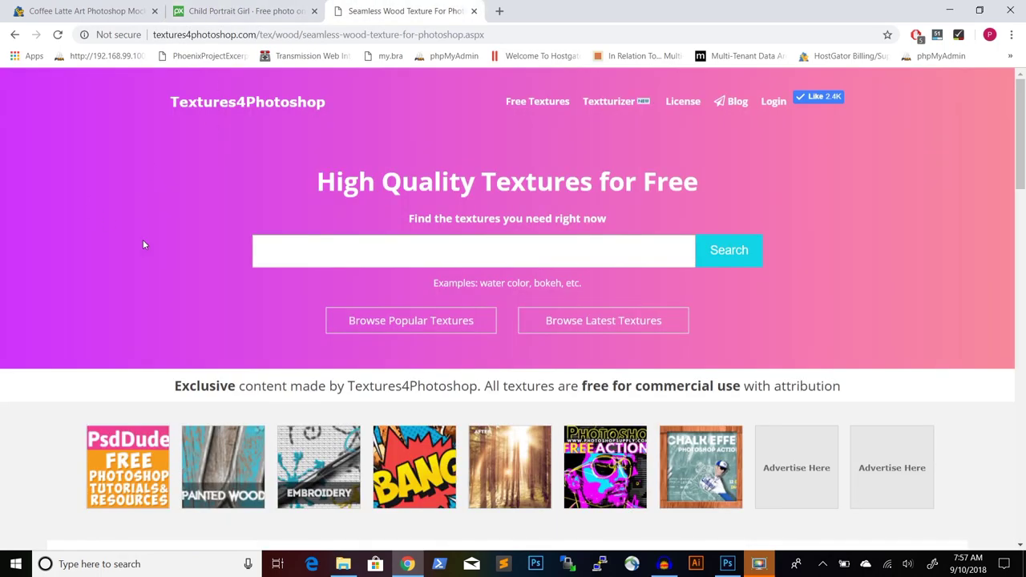
pyautogui.scroll(-7, 1003, 345)
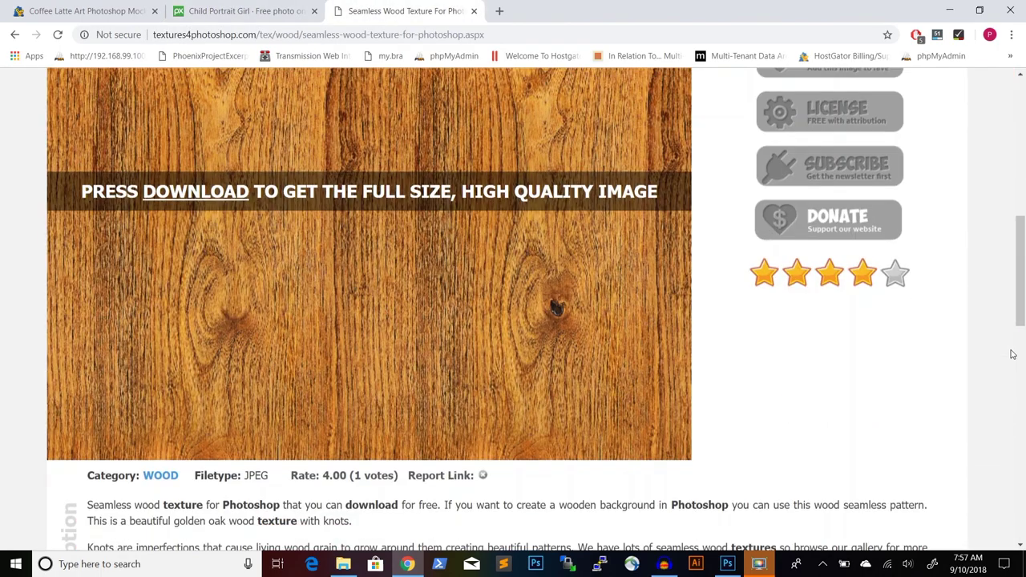
pyautogui.moveTo(1020, 321); pyautogui.dragTo(1022, 279)
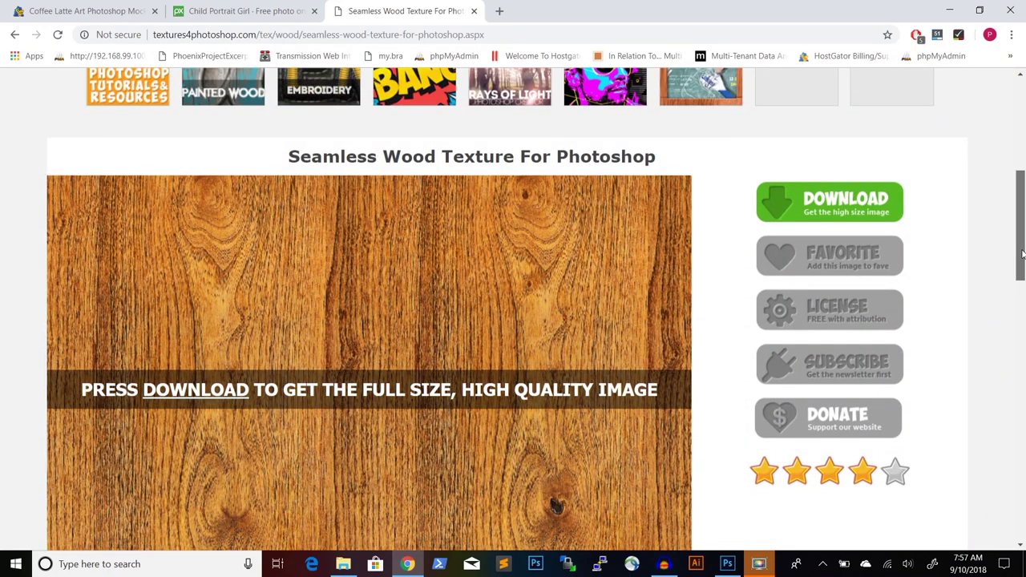
pyautogui.moveTo(1022, 255); pyautogui.dragTo(1022, 253)
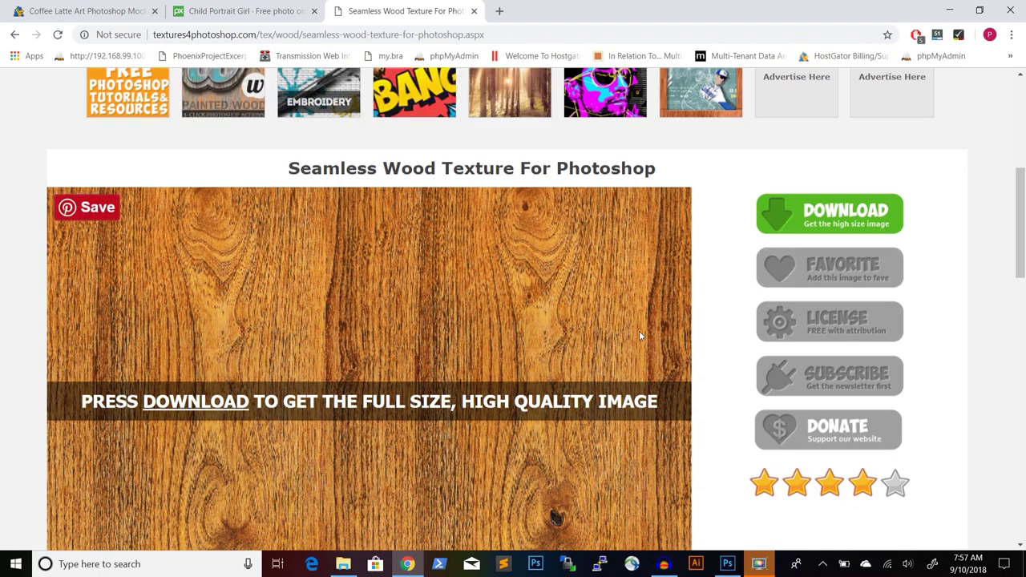
# Drag seamless-wood-texture-for-photoshop.jpg from the images folder into Photoshop.
pyautogui.click(343, 564)
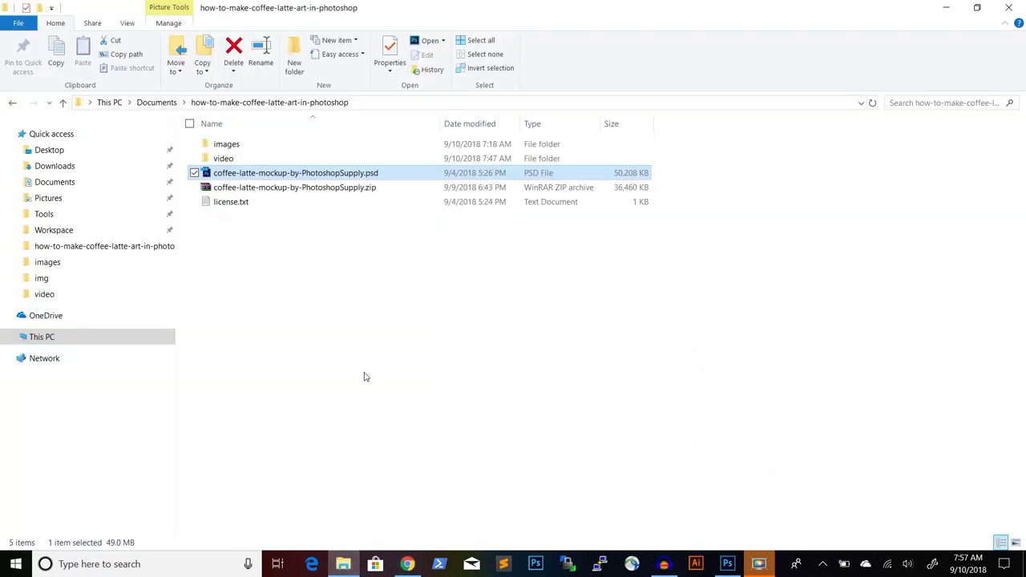
pyautogui.doubleClick(241, 146)
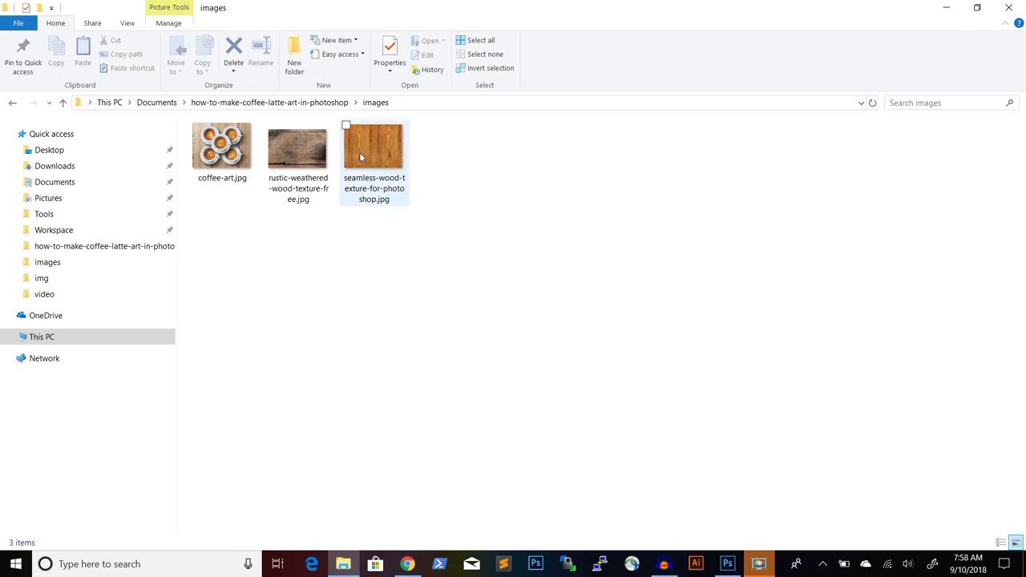
pyautogui.moveTo(362, 156); pyautogui.dragTo(570, 244)
pyautogui.hotkey('alt', 'Tab')
pyautogui.press('space')
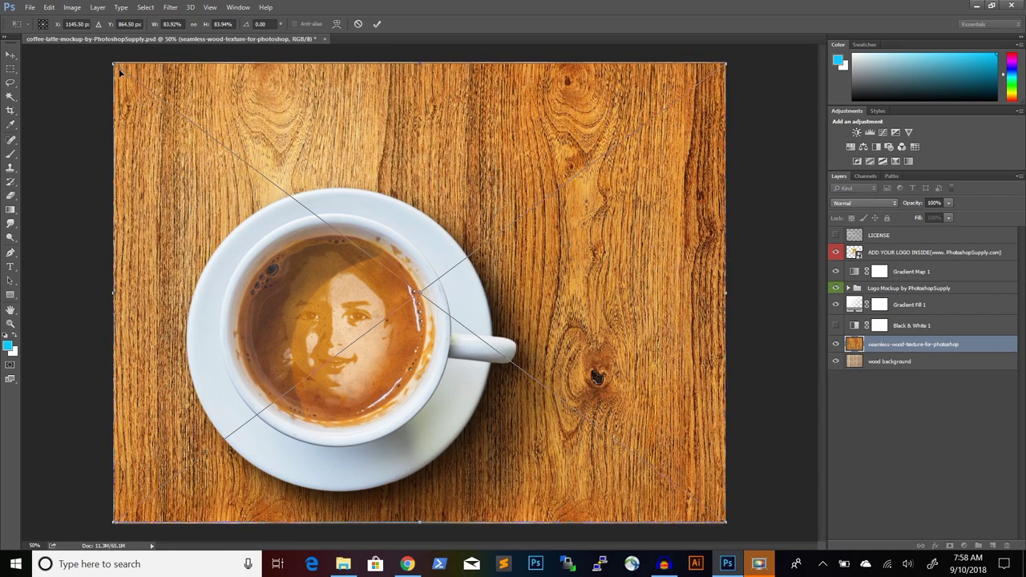
# Stretch the placed wood texture past all canvas edges and commit the placement.
pyautogui.moveTo(113, 62); pyautogui.dragTo(78, 49)
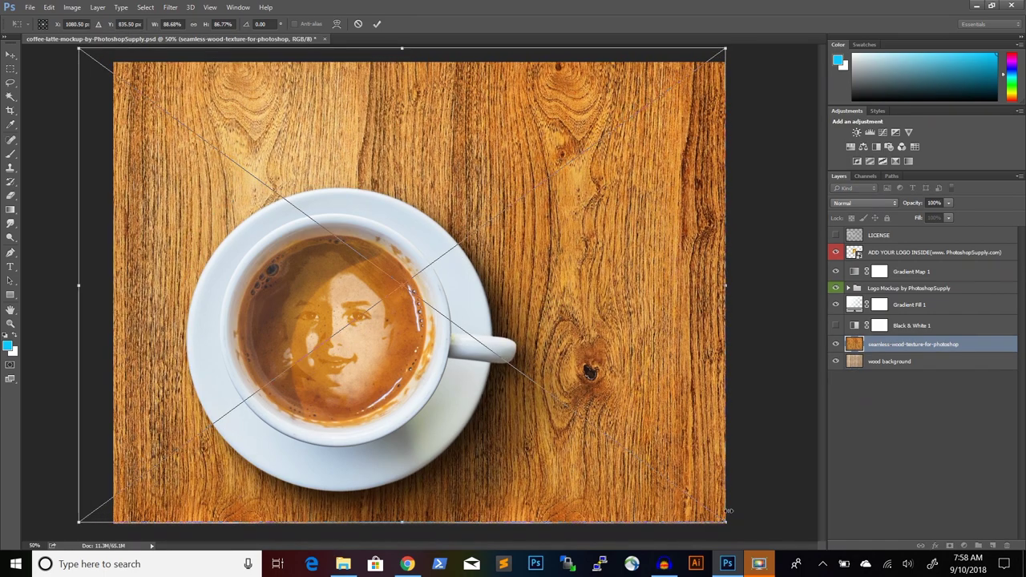
pyautogui.moveTo(725, 522); pyautogui.dragTo(788, 554)
pyautogui.press('Return')
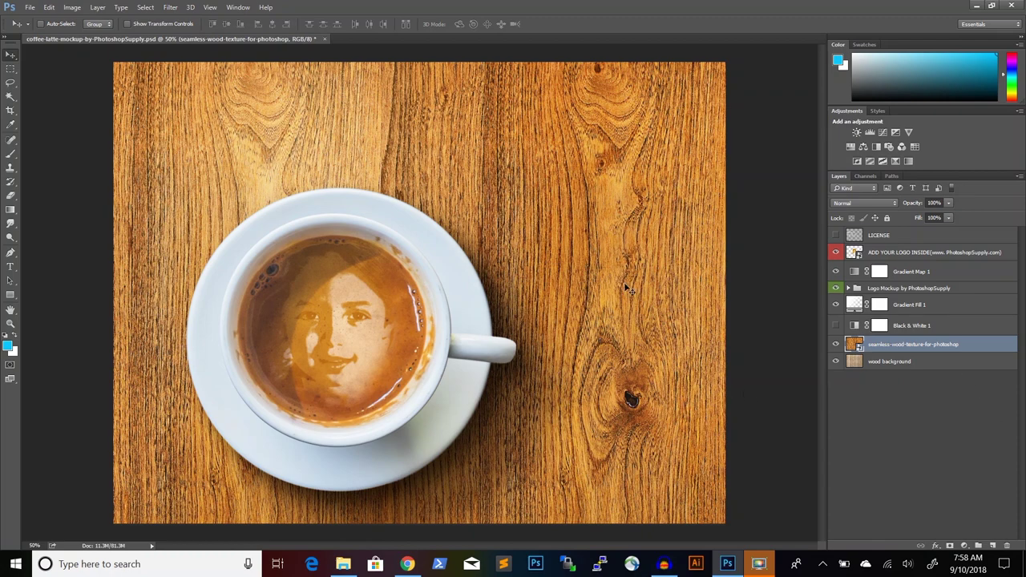
# Select the mask thumbnail of the Black & White 1 adjustment layer.
pyautogui.click(931, 330)
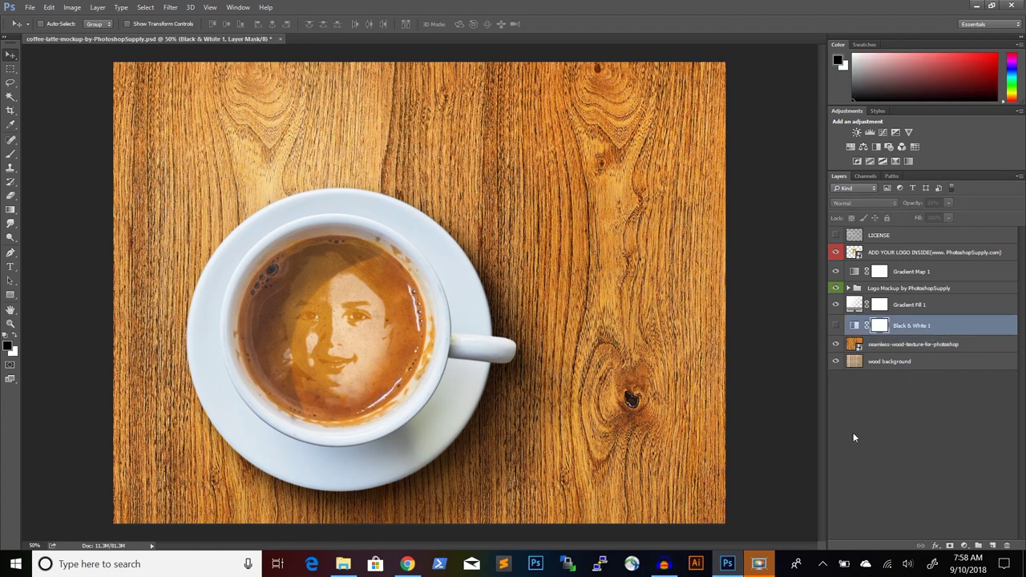